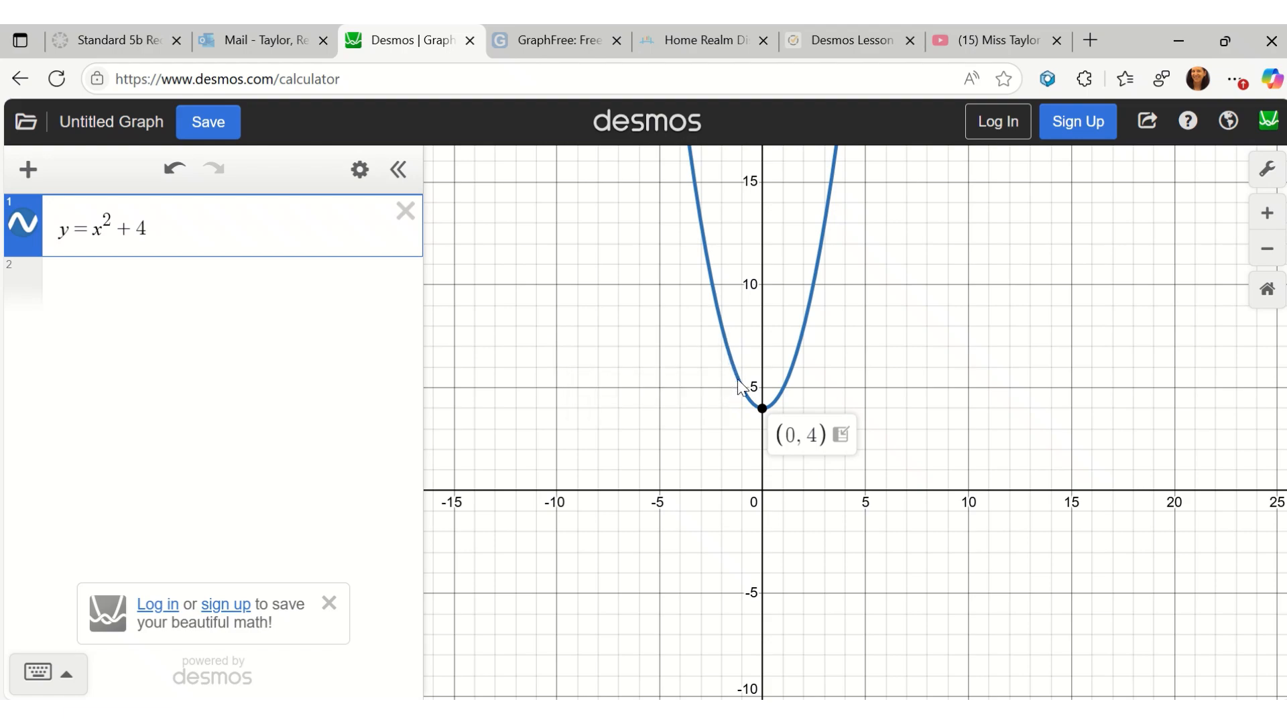
# Step: Display the coordinates of the parabola's vertex and trace the curve's right branch upward
pyautogui.click(762, 409)
pyautogui.click(763, 409)
pyautogui.click(761, 410)
pyautogui.click(774, 403)
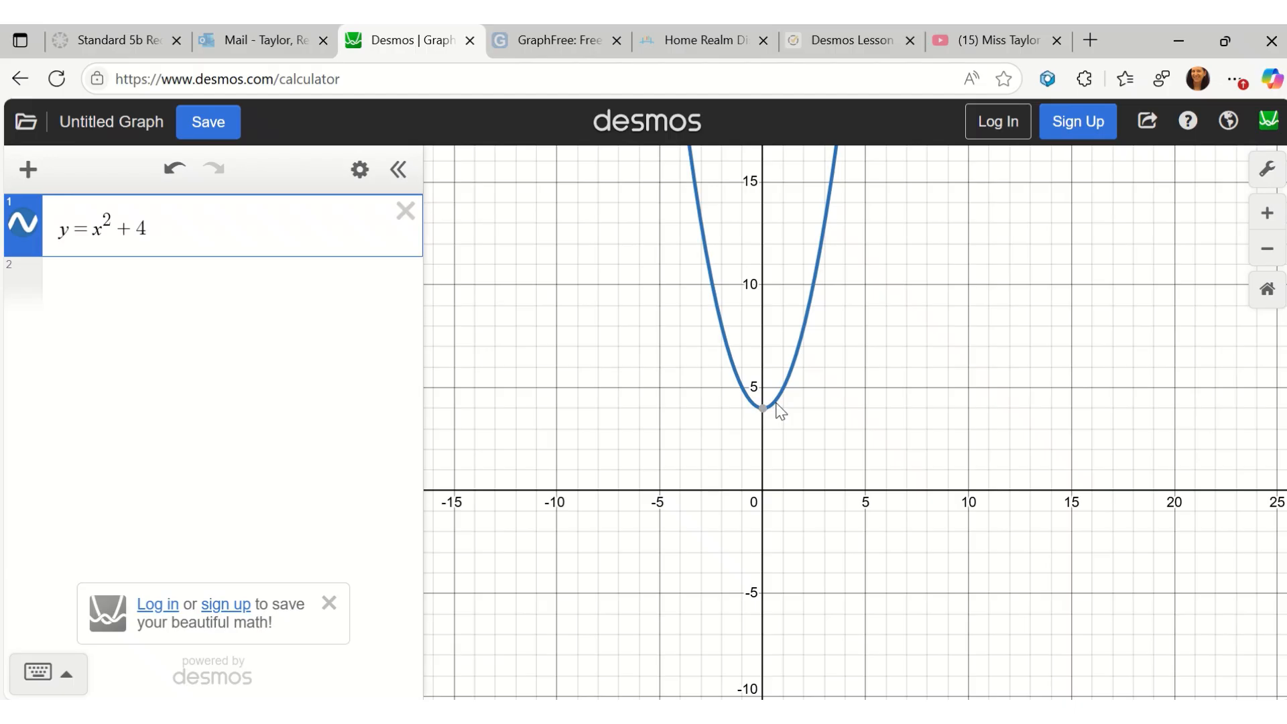
pyautogui.click(776, 403)
pyautogui.moveTo(776, 405); pyautogui.dragTo(829, 189)
pyautogui.click(763, 408)
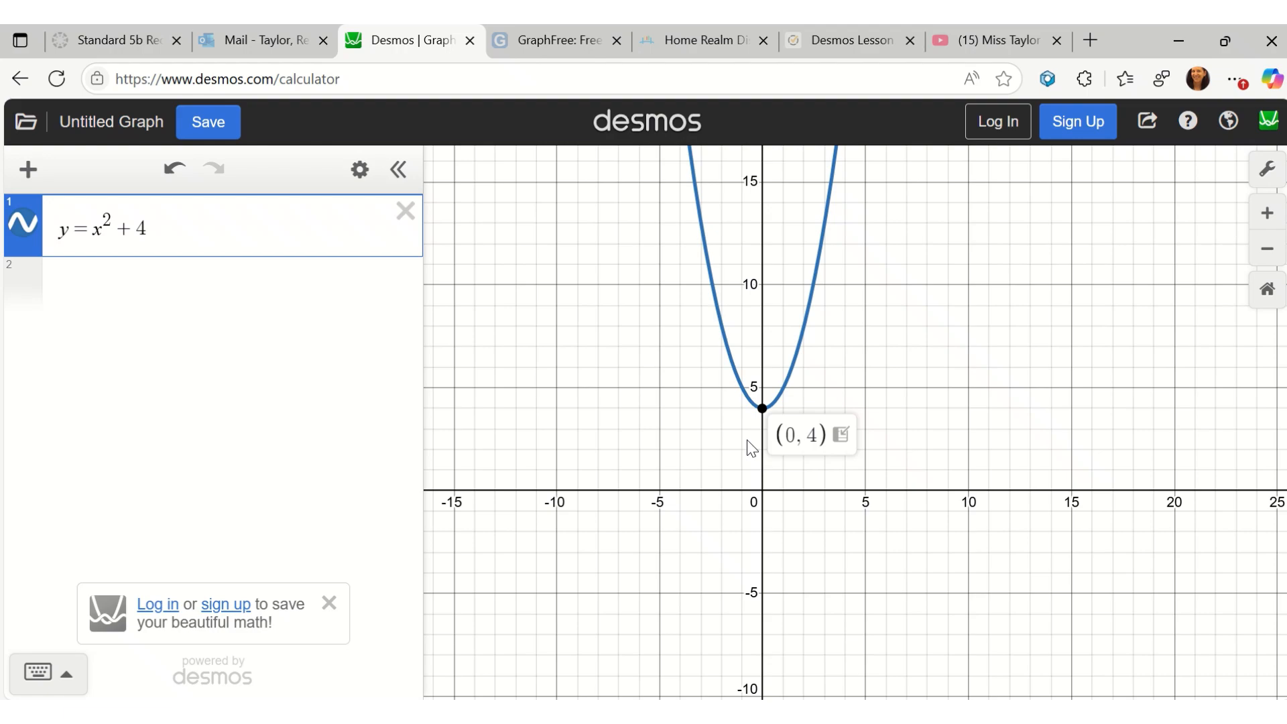
# Step: Add the inequality y ≥ 4 as a second expression below the parabola's equation
pyautogui.click(171, 284)
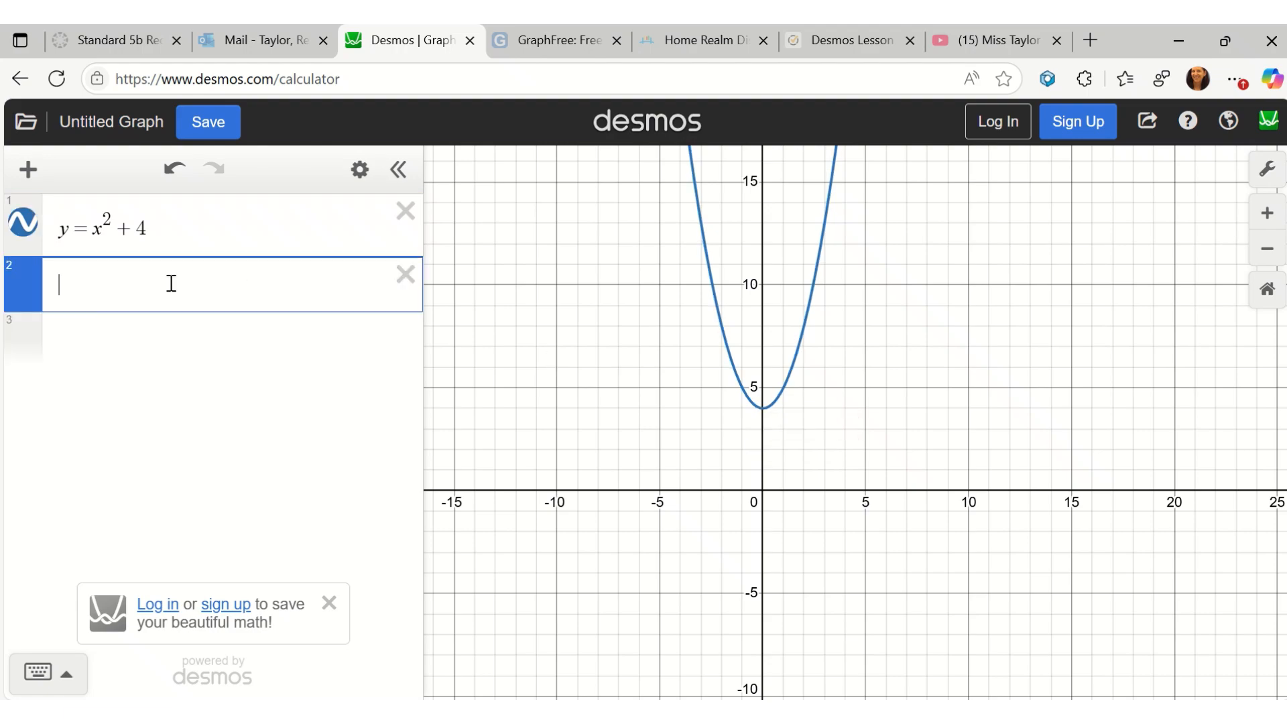
pyautogui.write('y')
pyautogui.write('>')
pyautogui.press('BackSpace')
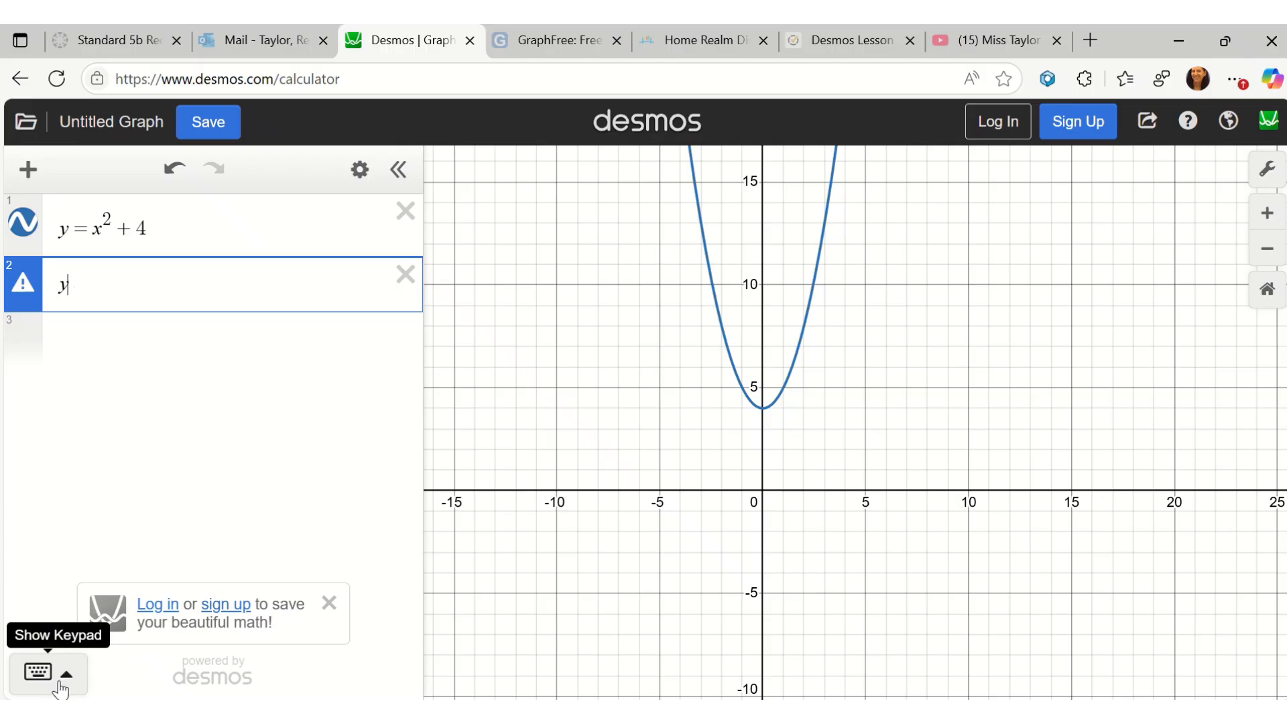
pyautogui.click(58, 685)
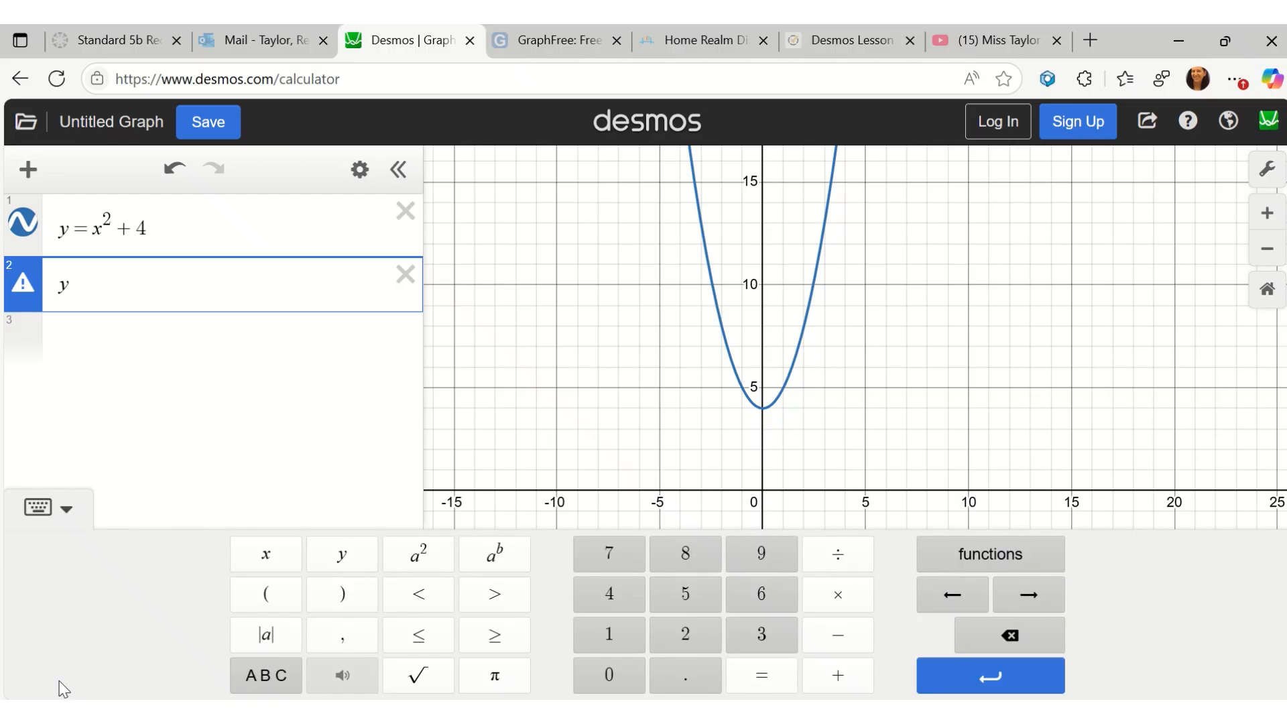
pyautogui.click(496, 636)
pyautogui.write('4')
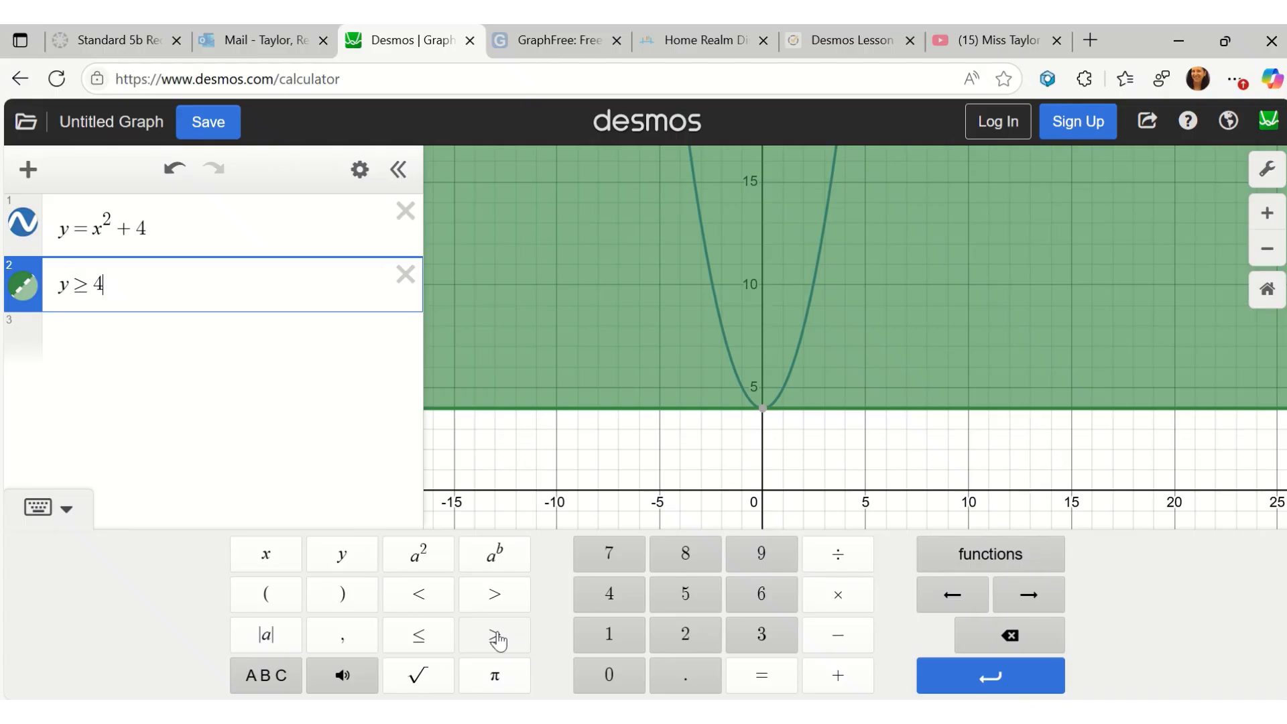
pyautogui.click(60, 522)
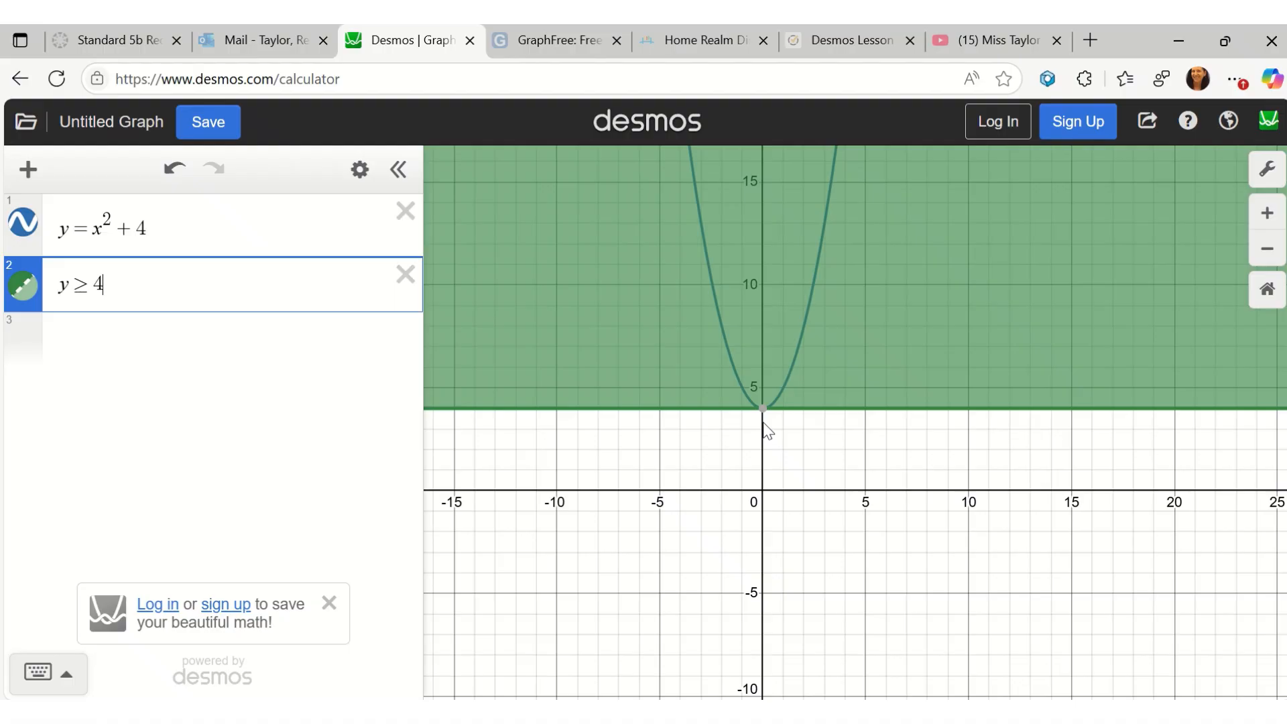
# Step: Change the second expression to y ≥ 2 and compare its boundary with the parabola's vertex
pyautogui.moveTo(762, 414)
pyautogui.press('BackSpace')
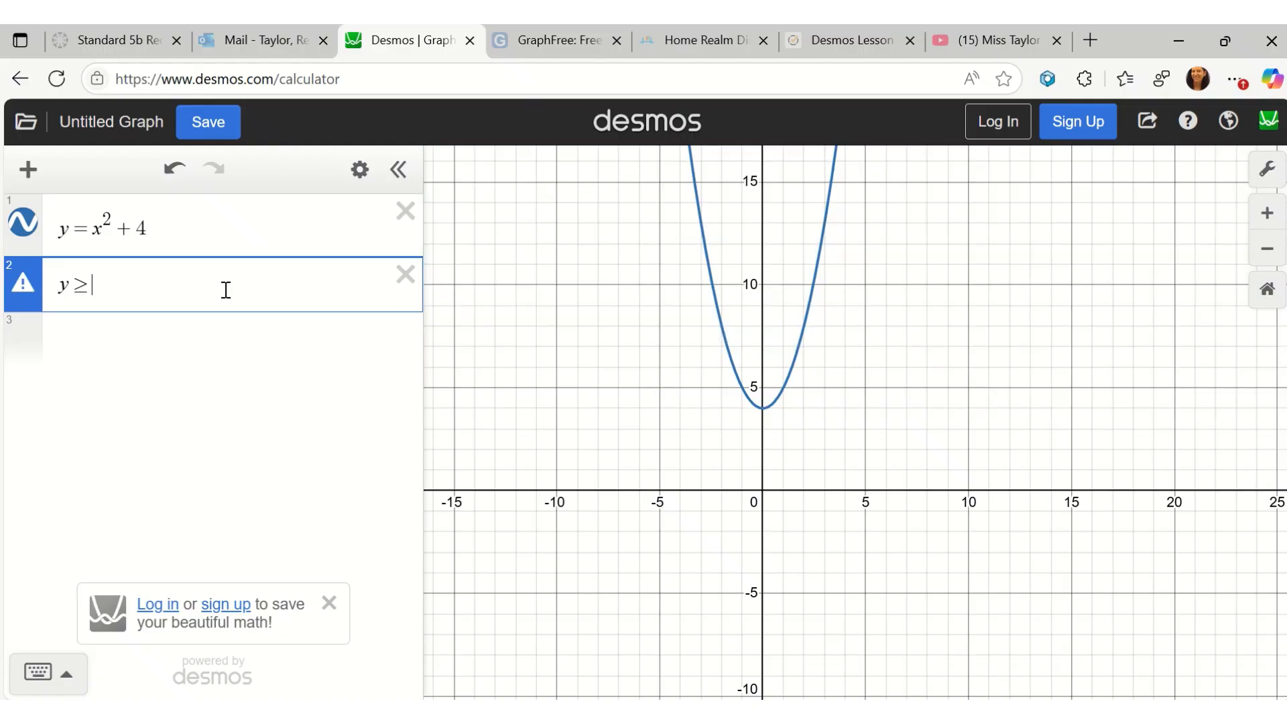
pyautogui.write('2')
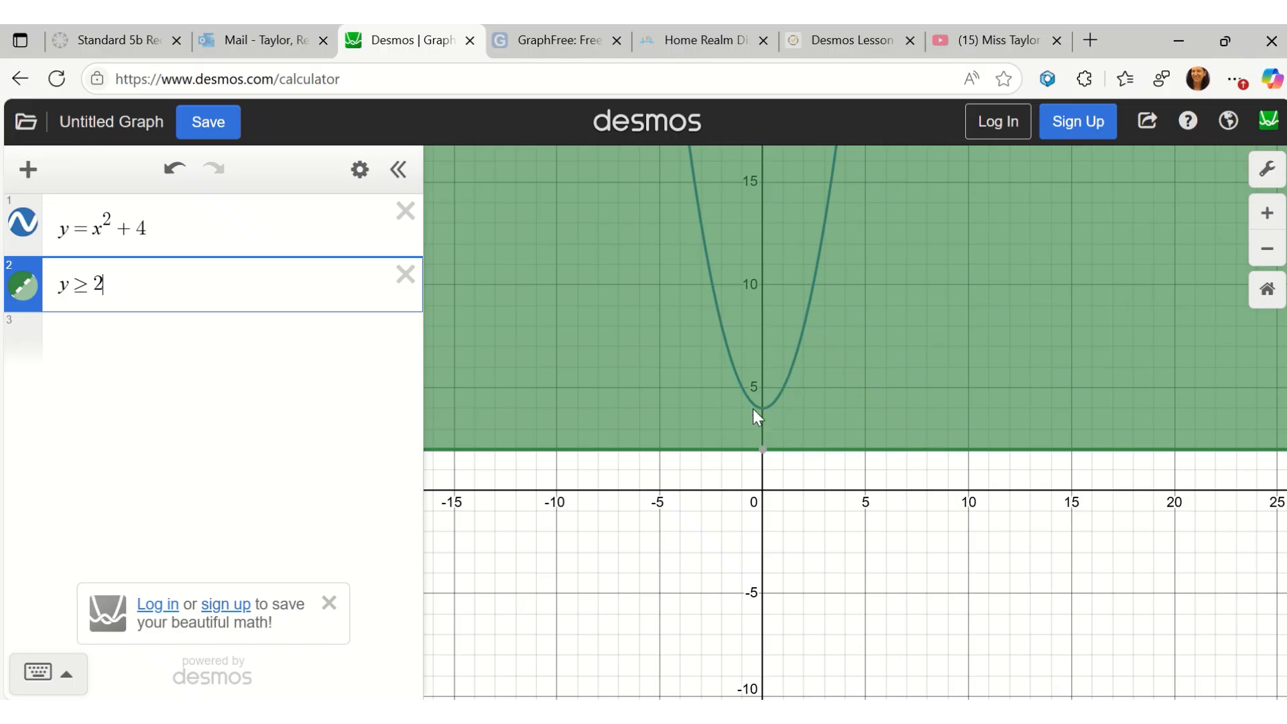
pyautogui.click(764, 450)
pyautogui.moveTo(761, 451)
# Step: Change the second expression to y ≥ 6 and display the coordinates of the parabola's vertex
pyautogui.press('BackSpace')
pyautogui.write('6')
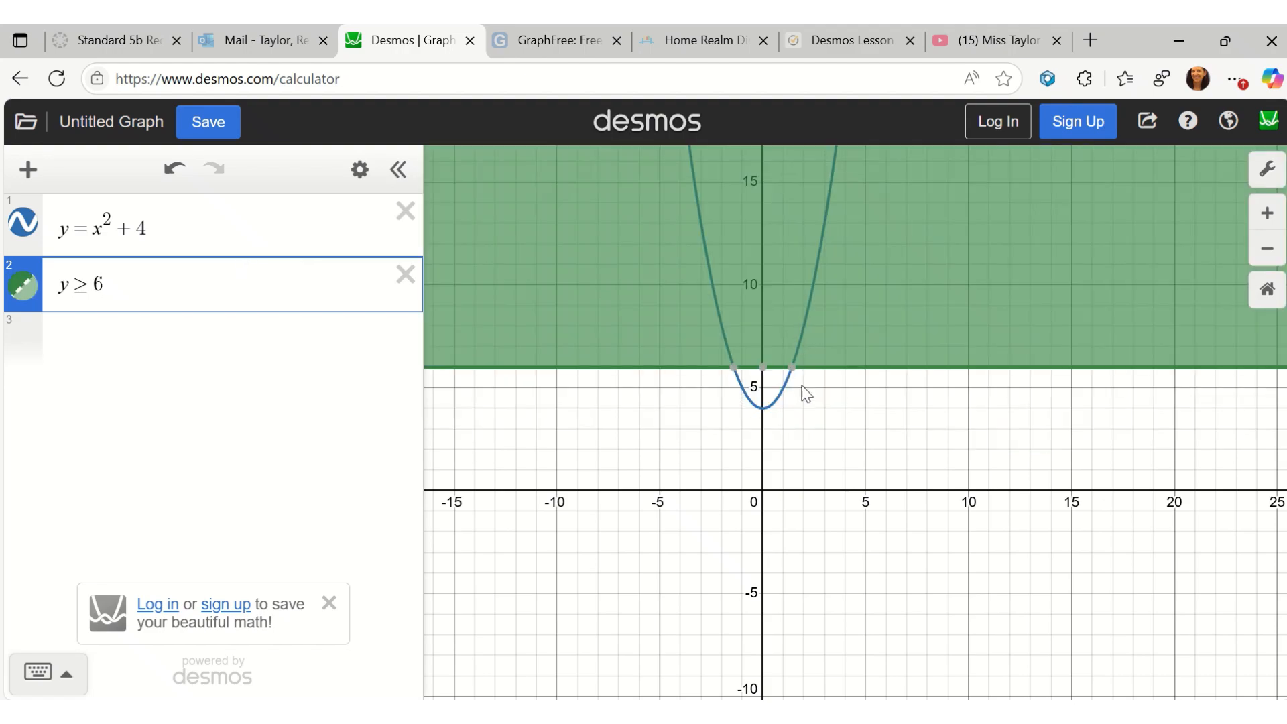
pyautogui.click(762, 410)
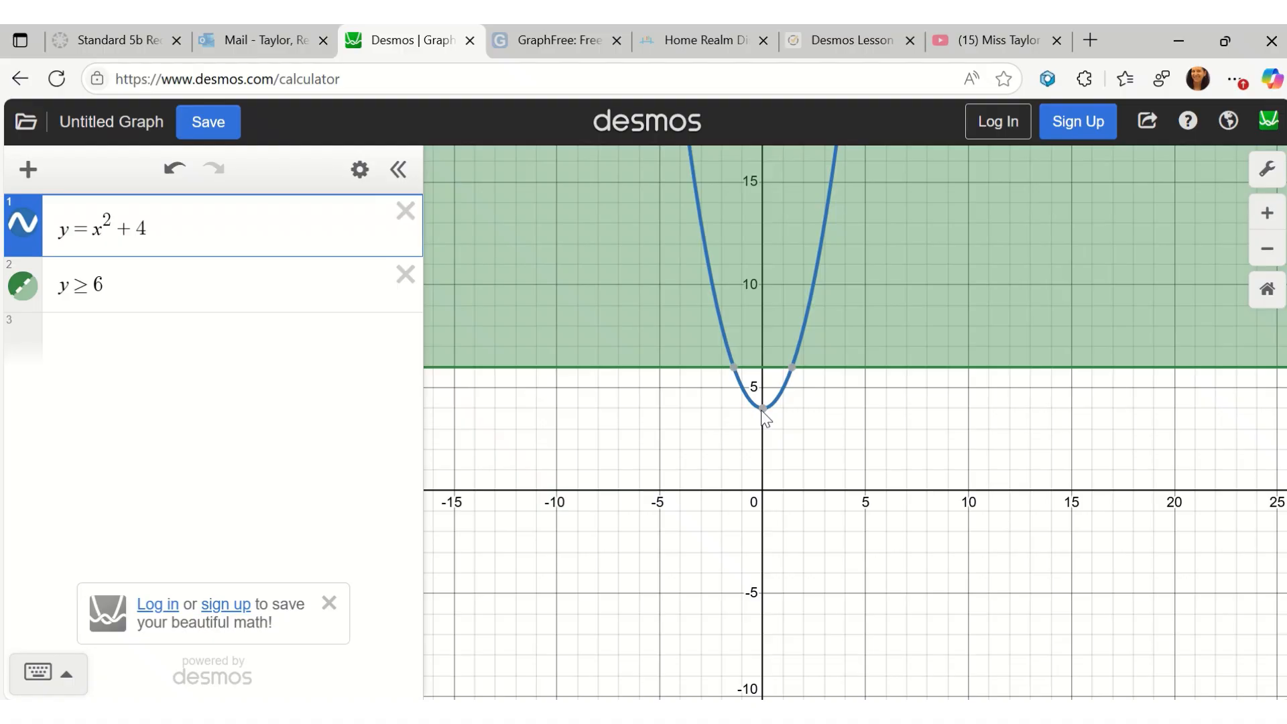
pyautogui.click(762, 409)
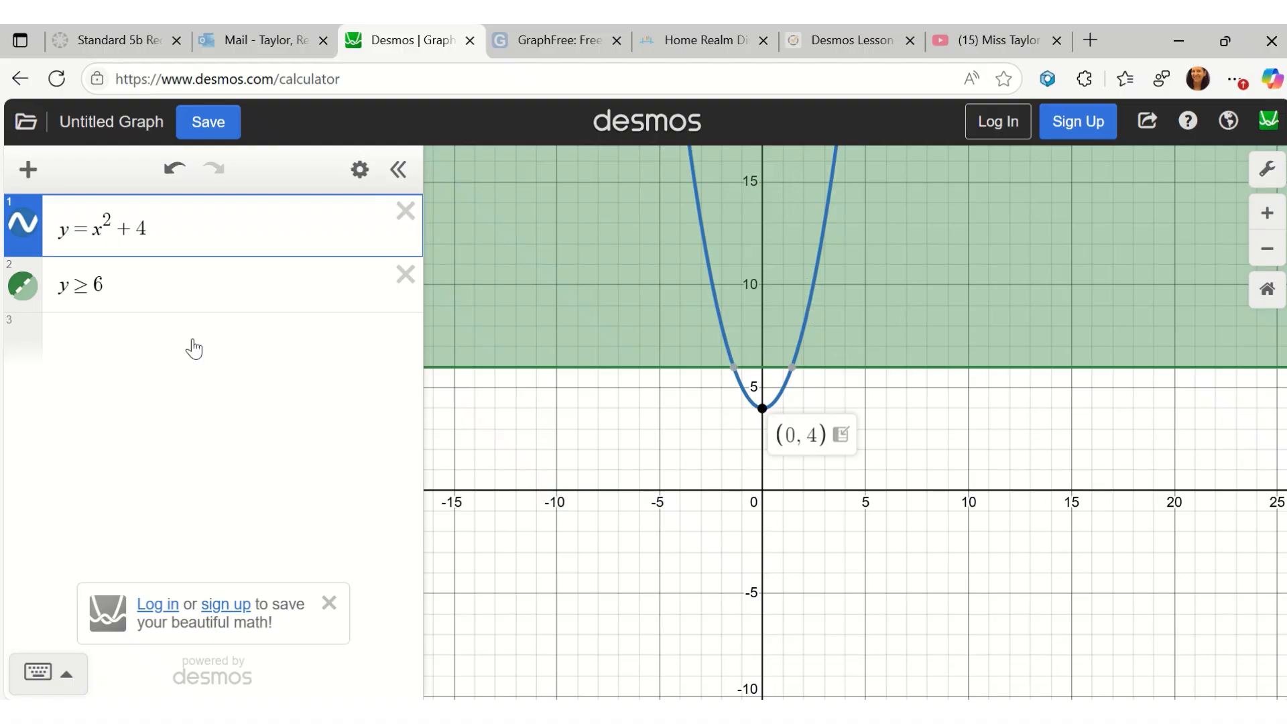
# Step: Set the second expression to y ≥ 4, and switch to the Lesson 2 presentation in PowerPoint
pyautogui.click(153, 283)
pyautogui.press('BackSpace')
pyautogui.write('4')
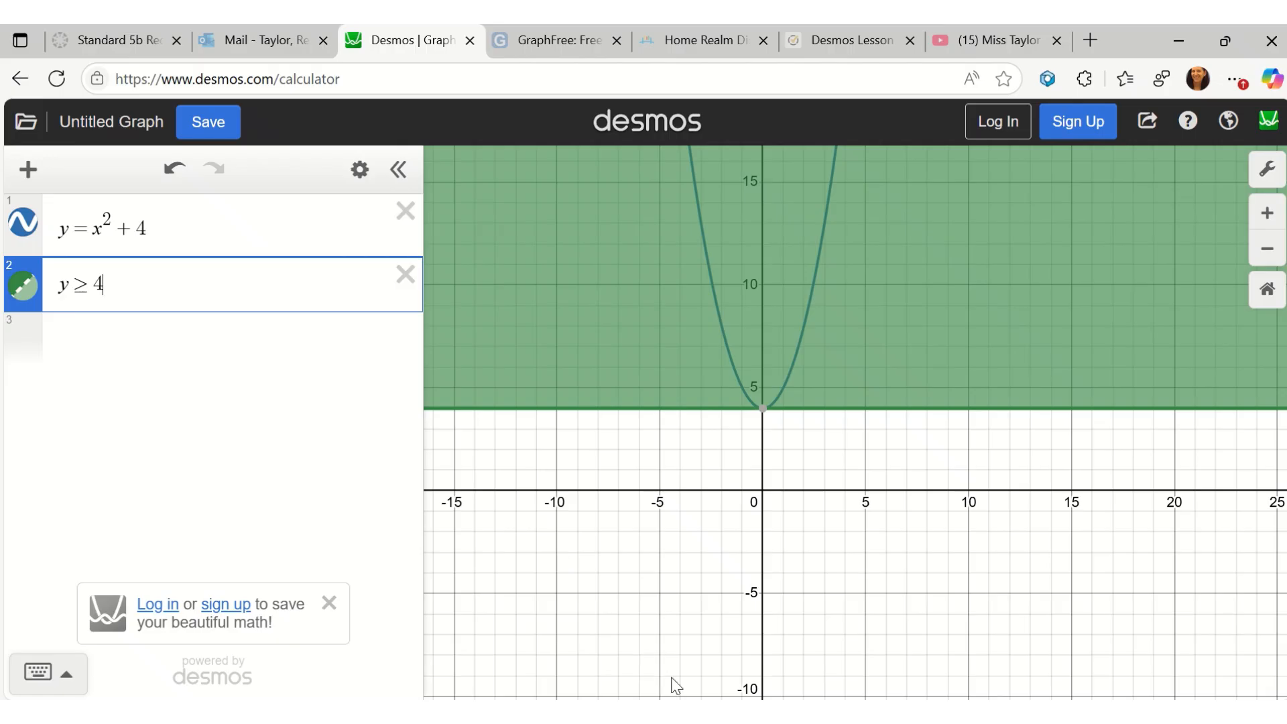
pyautogui.click(757, 715)
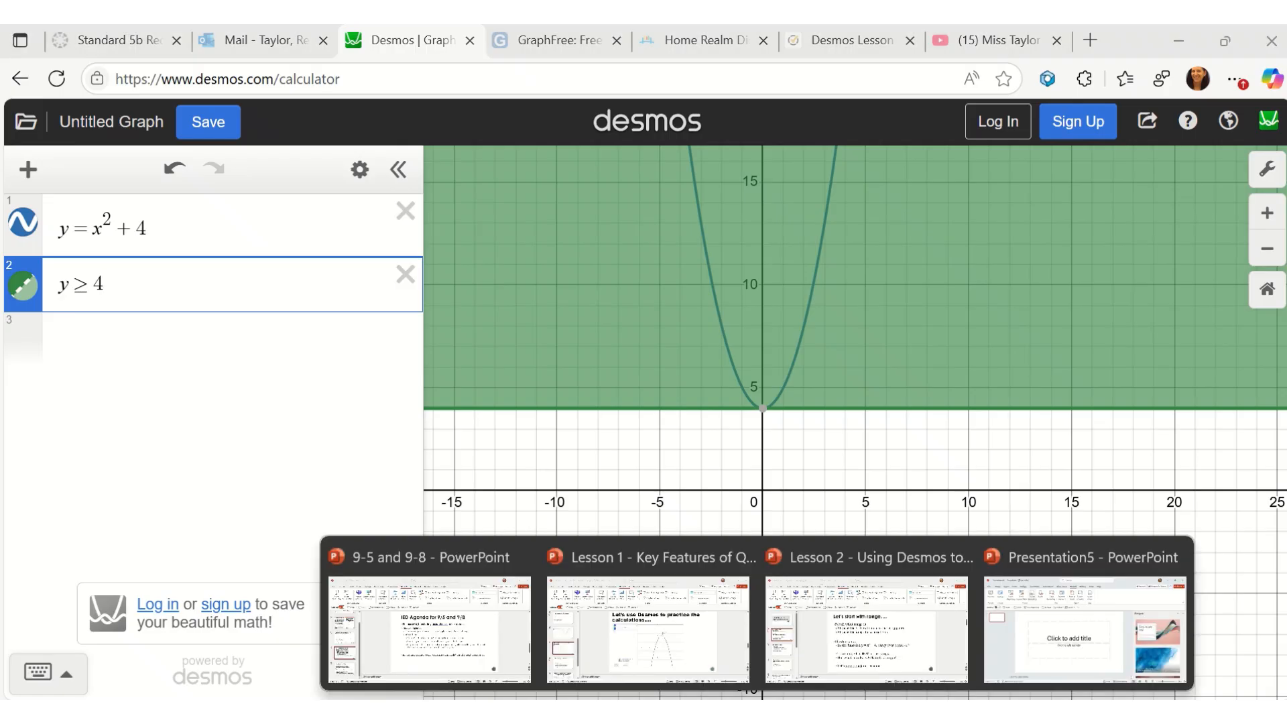
pyautogui.click(858, 651)
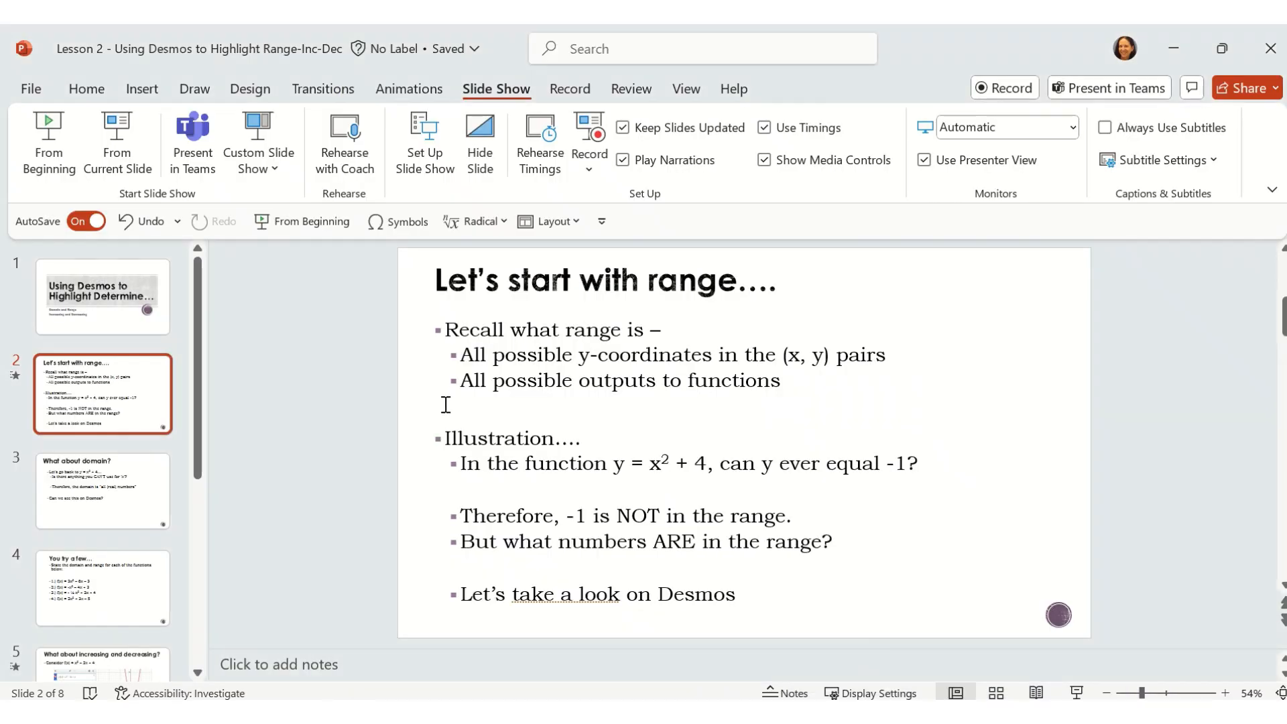
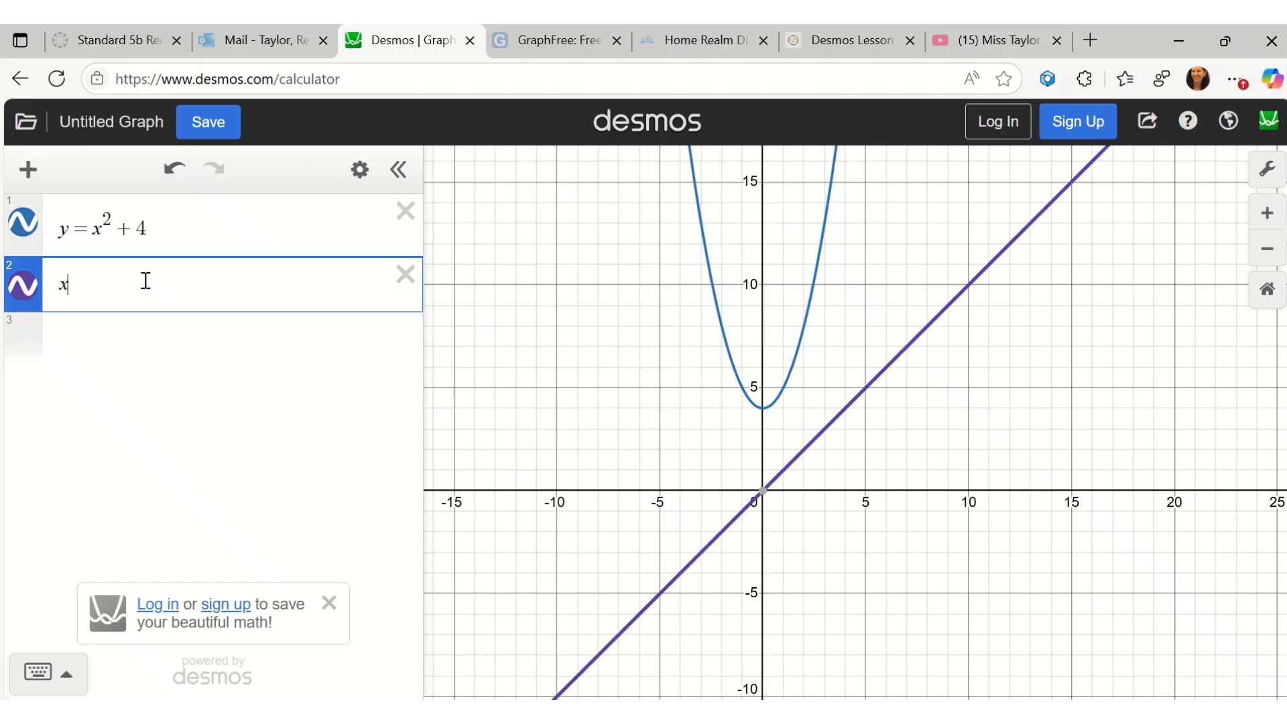
# Step: Complete the second expression as x ≤ 1 and view its shaded region against the parabola
pyautogui.write('<')
pyautogui.write('1')
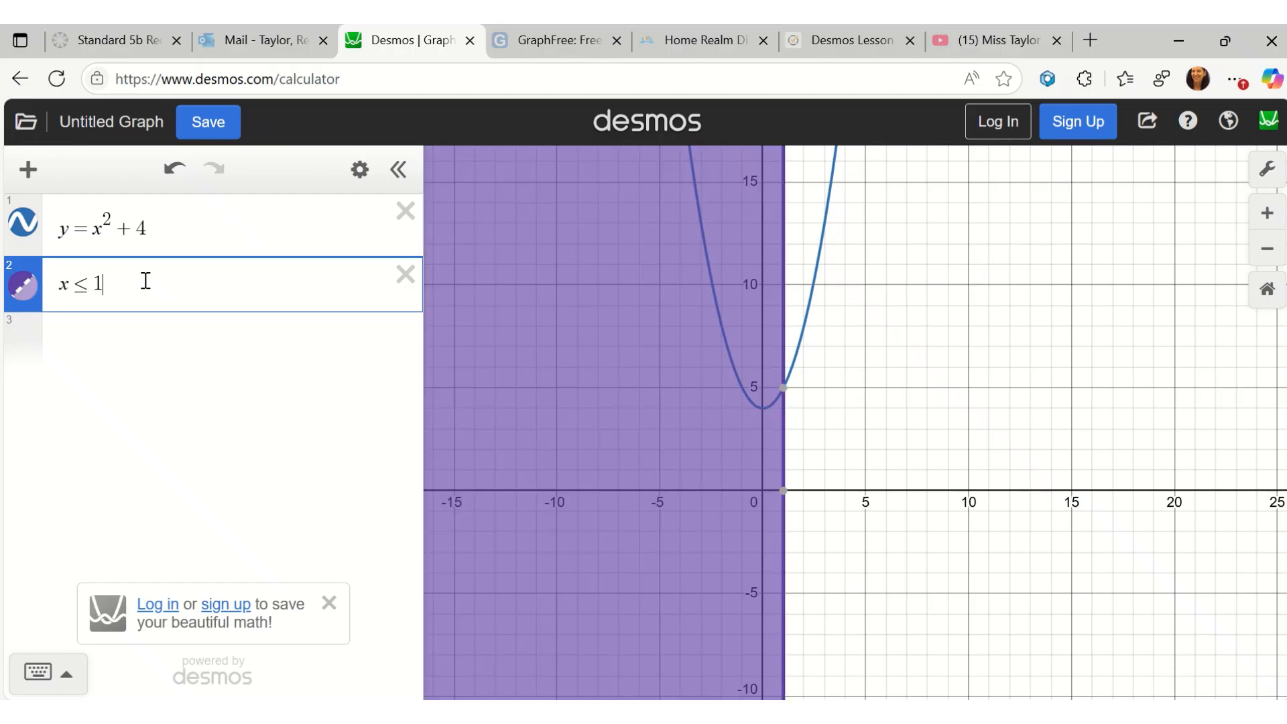
pyautogui.moveTo(871, 321); pyautogui.dragTo(808, 473)
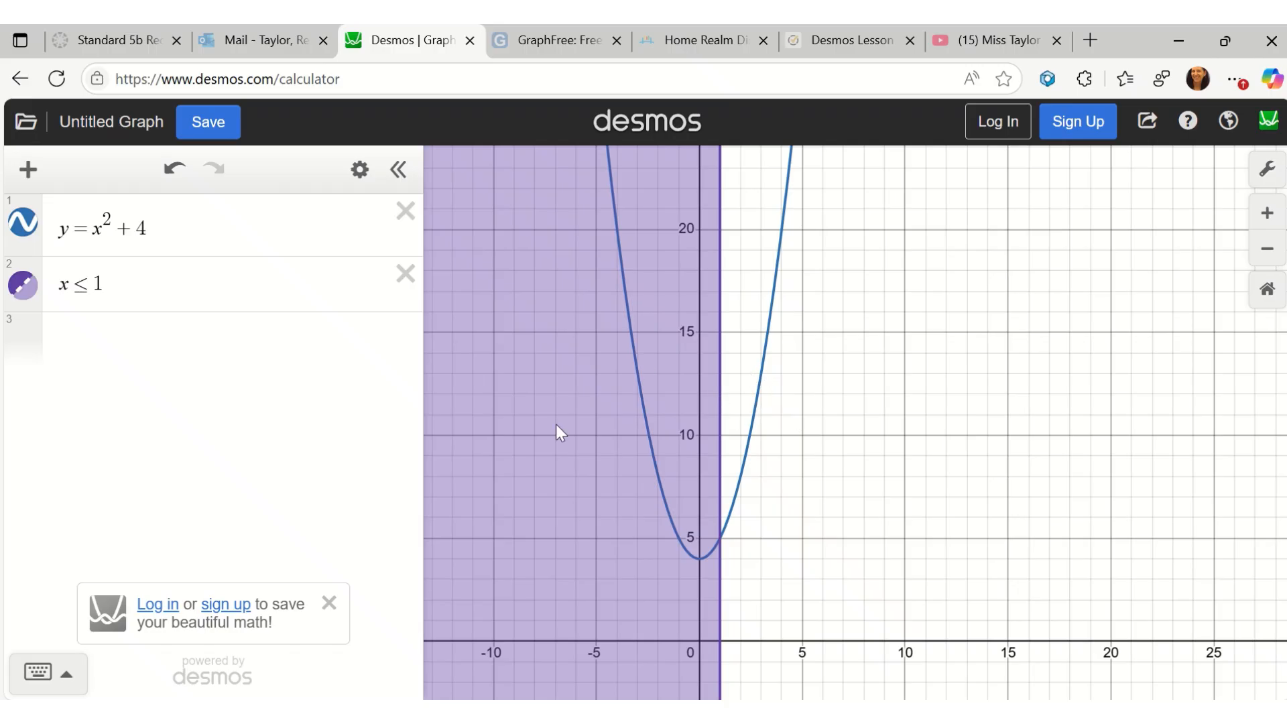
# Step: Change the limit in the second expression so that it reads x ≤ 100
pyautogui.click(133, 294)
pyautogui.press('BackSpace')
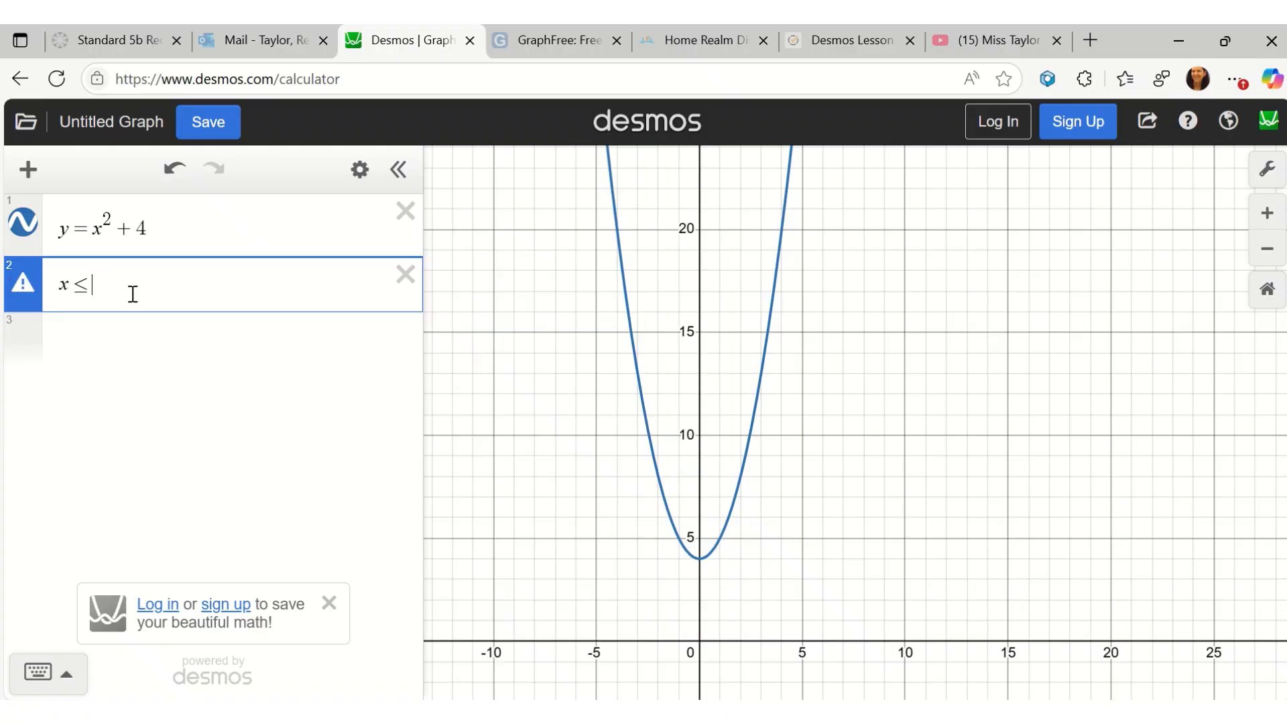
pyautogui.write('100')
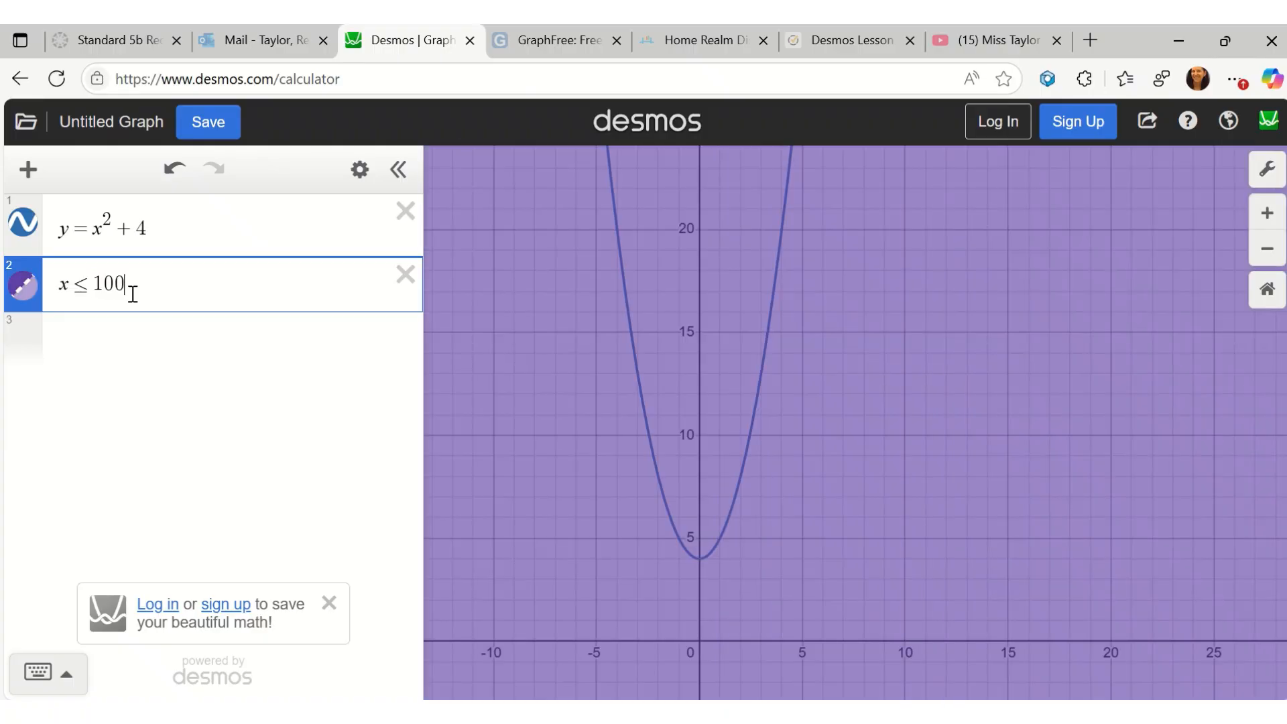
# Step: Examine the parabola's right branch far up the graph in relation to the x = 100 boundary
pyautogui.scroll(-8, 843, 484)
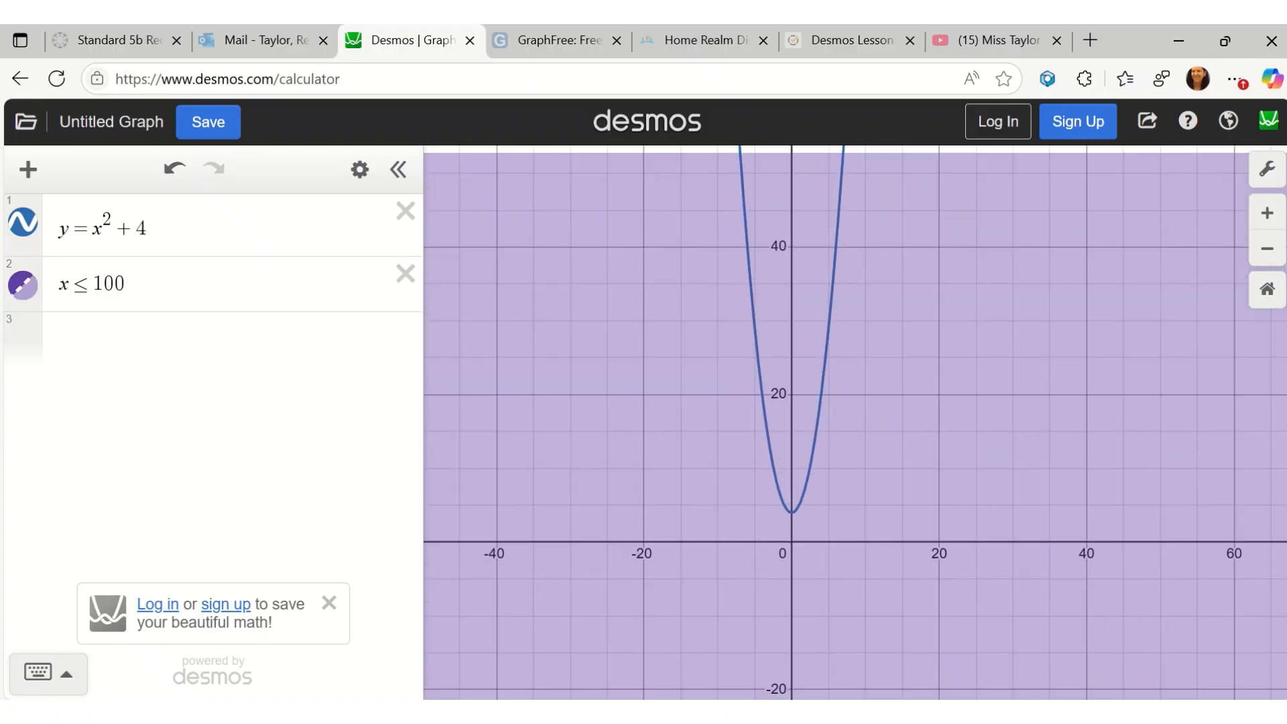
pyautogui.scroll(-10, 808, 465)
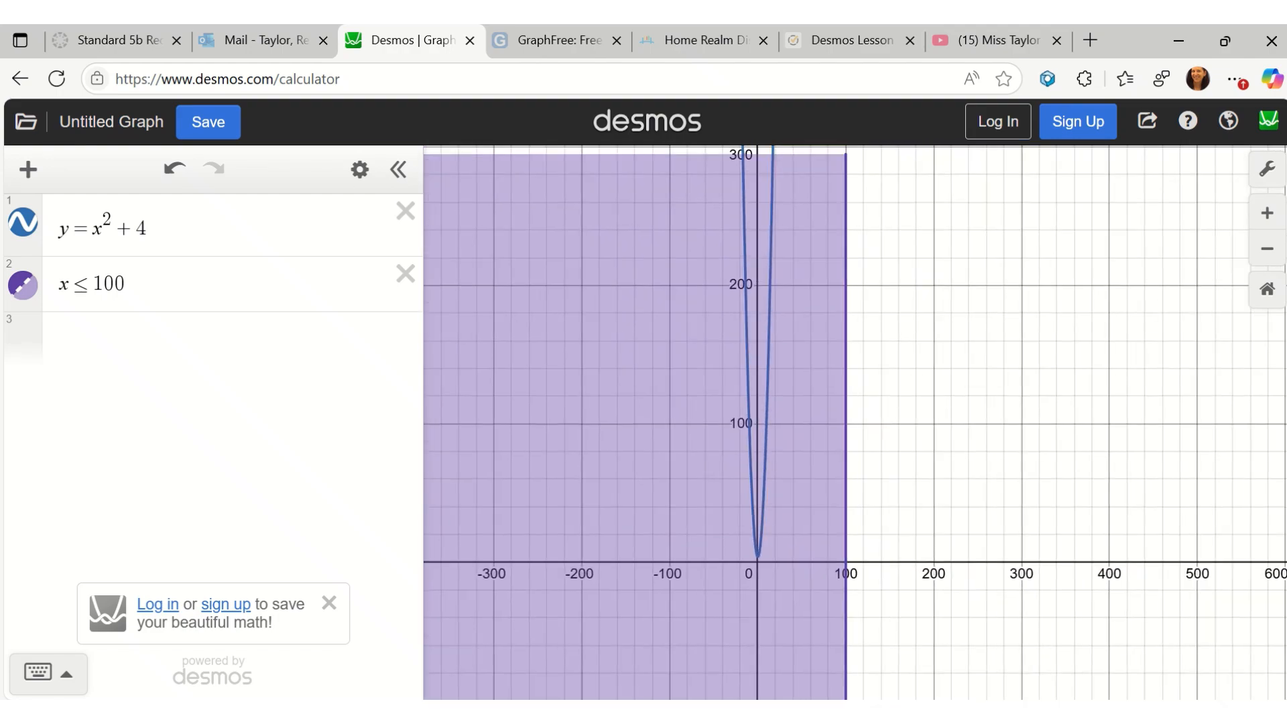
pyautogui.scroll(-15, 835, 550)
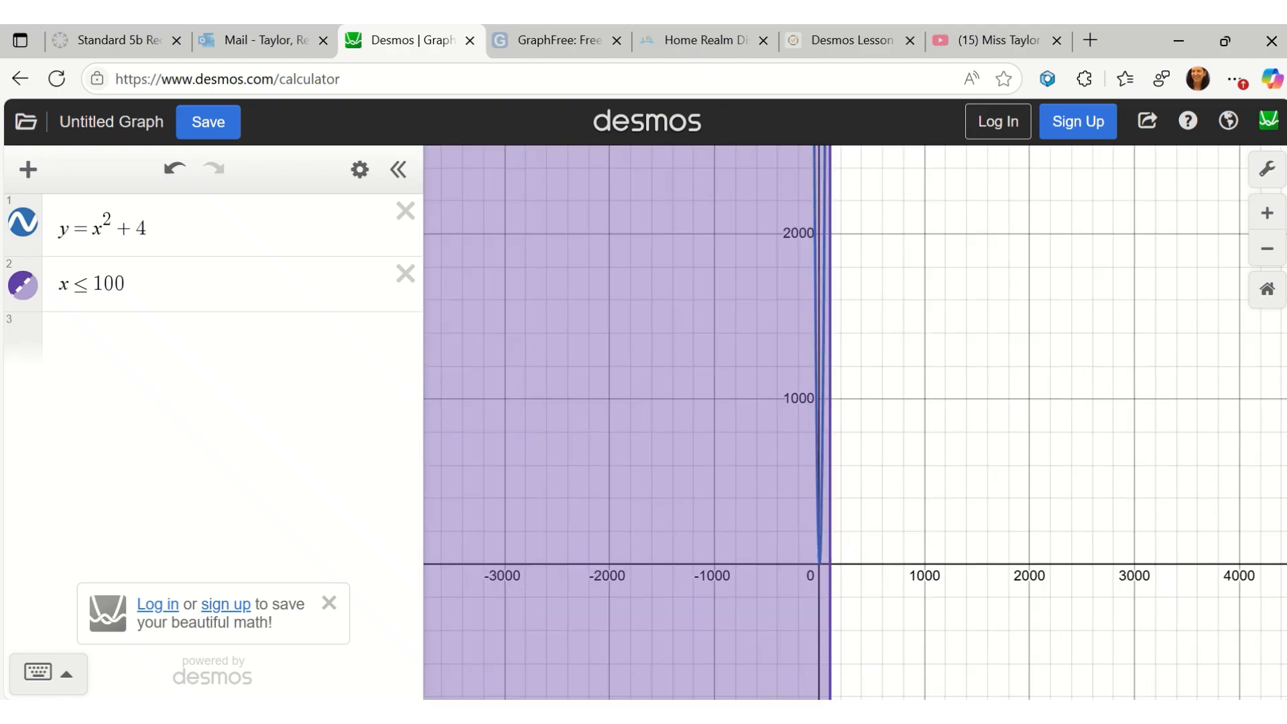
pyautogui.scroll(-1, 831, 483)
pyautogui.moveTo(961, 436)
pyautogui.mouseDown()
pyautogui.moveTo(912, 451)
pyautogui.moveTo(903, 469)
pyautogui.mouseUp()
pyautogui.click(904, 469)
pyautogui.scroll(3, 754, 439)
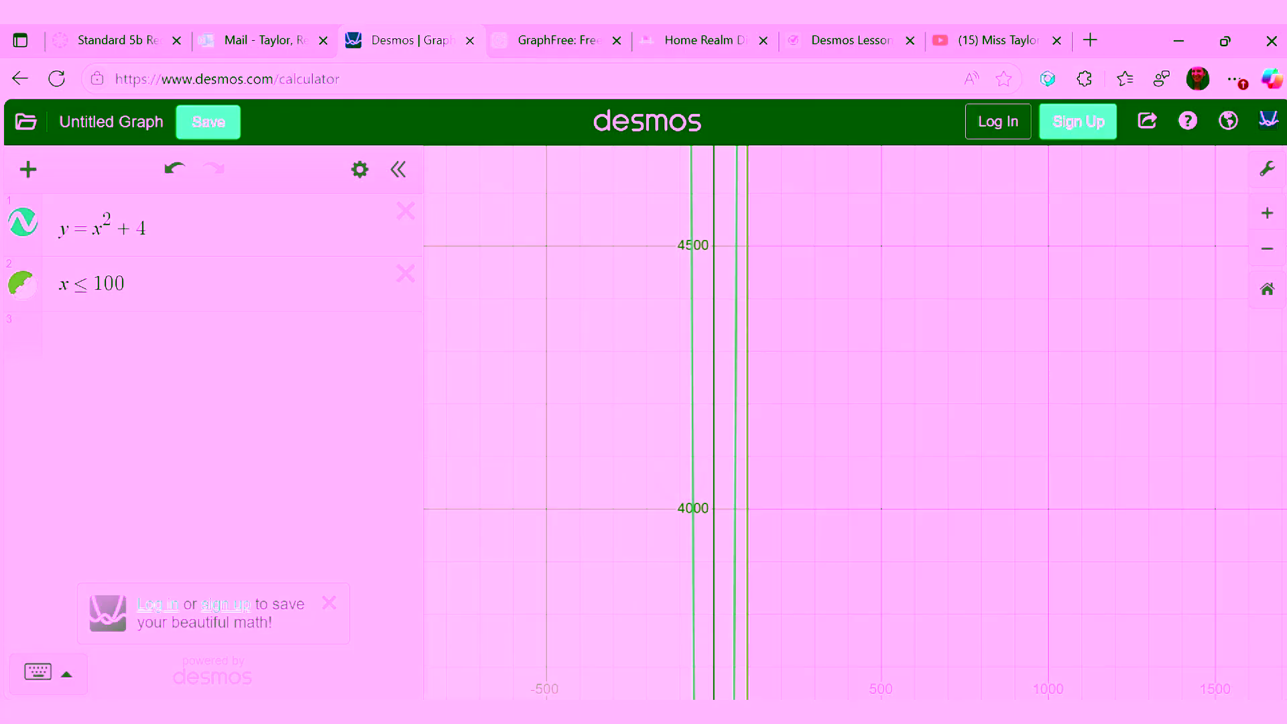
pyautogui.click(703, 348)
pyautogui.moveTo(791, 335); pyautogui.dragTo(771, 485)
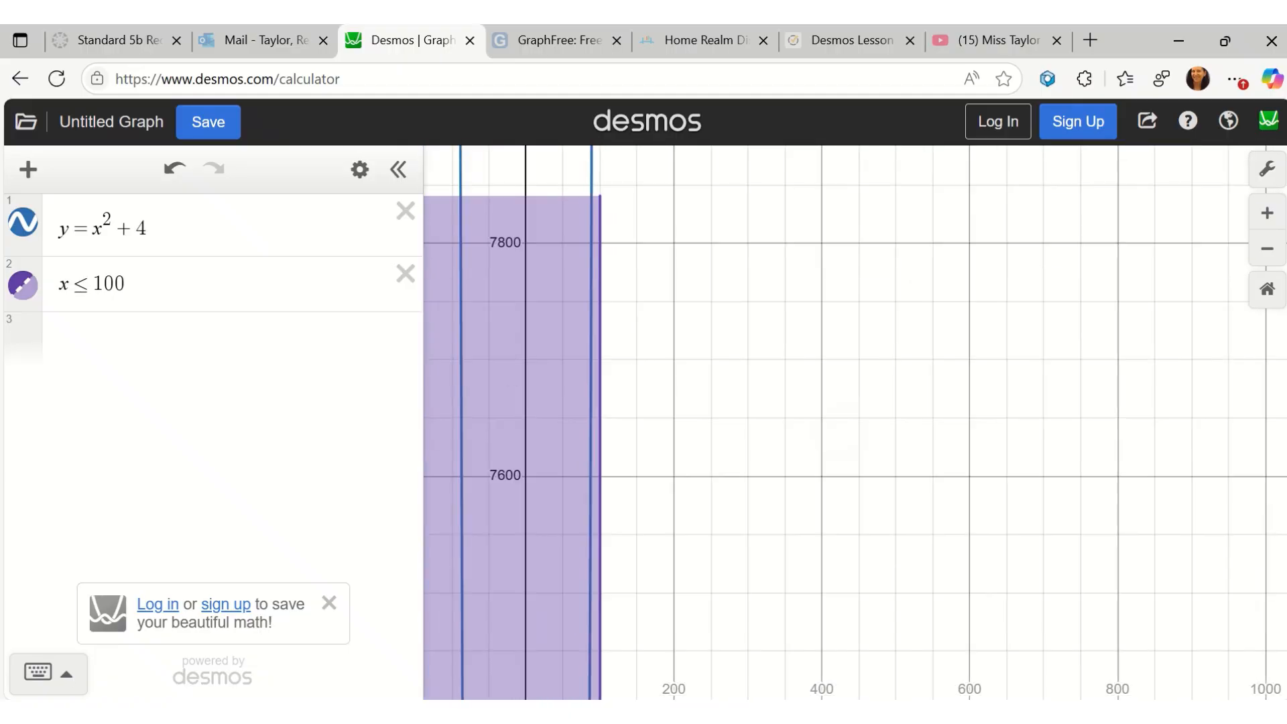
pyautogui.moveTo(804, 268); pyautogui.dragTo(865, 544)
pyautogui.moveTo(804, 227); pyautogui.dragTo(811, 553)
pyautogui.moveTo(825, 201)
pyautogui.mouseDown()
pyautogui.moveTo(789, 582)
pyautogui.moveTo(805, 576)
pyautogui.mouseUp()
pyautogui.moveTo(818, 268); pyautogui.dragTo(820, 477)
pyautogui.moveTo(818, 208)
pyautogui.mouseDown()
pyautogui.moveTo(811, 578)
pyautogui.moveTo(827, 557)
pyautogui.moveTo(811, 576)
pyautogui.moveTo(843, 583)
pyautogui.mouseUp()
pyautogui.moveTo(825, 255)
pyautogui.mouseDown()
pyautogui.moveTo(827, 550)
pyautogui.moveTo(846, 477)
pyautogui.moveTo(855, 540)
pyautogui.moveTo(833, 514)
pyautogui.moveTo(871, 519)
pyautogui.moveTo(824, 349)
pyautogui.moveTo(826, 433)
pyautogui.moveTo(844, 471)
pyautogui.moveTo(827, 396)
pyautogui.moveTo(835, 420)
pyautogui.moveTo(867, 384)
pyautogui.mouseUp()
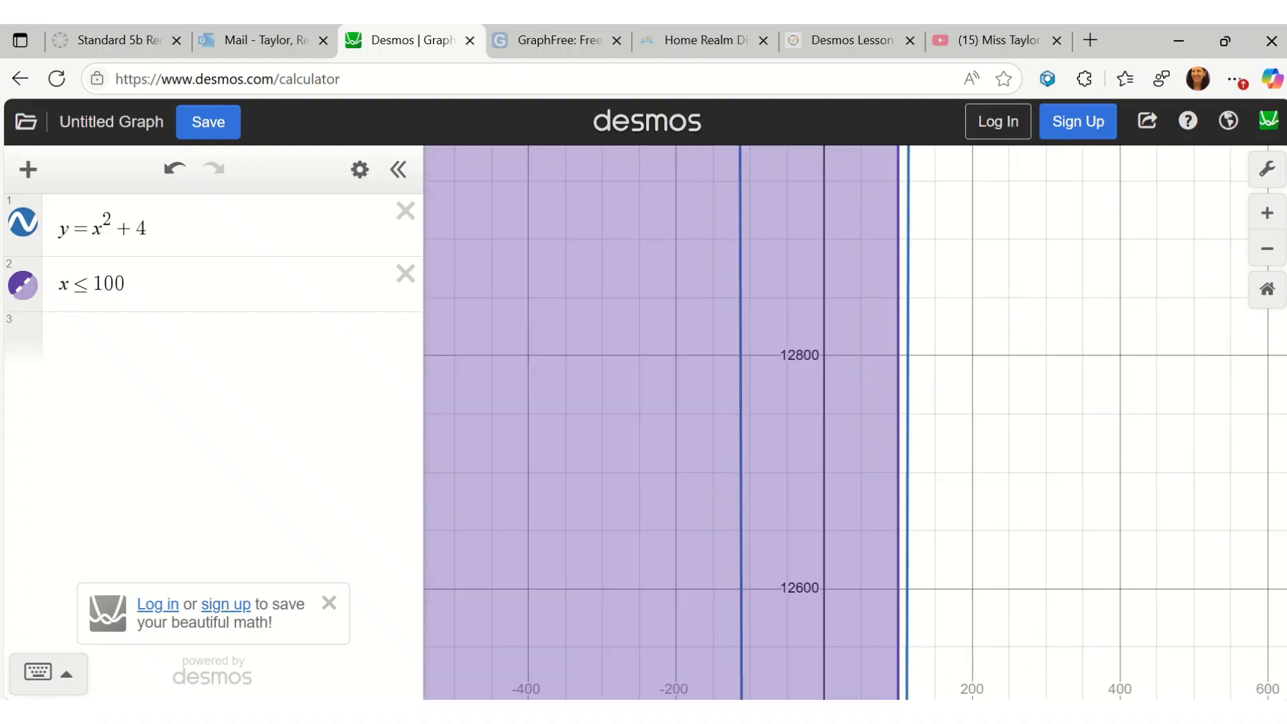
pyautogui.moveTo(824, 268); pyautogui.dragTo(807, 359)
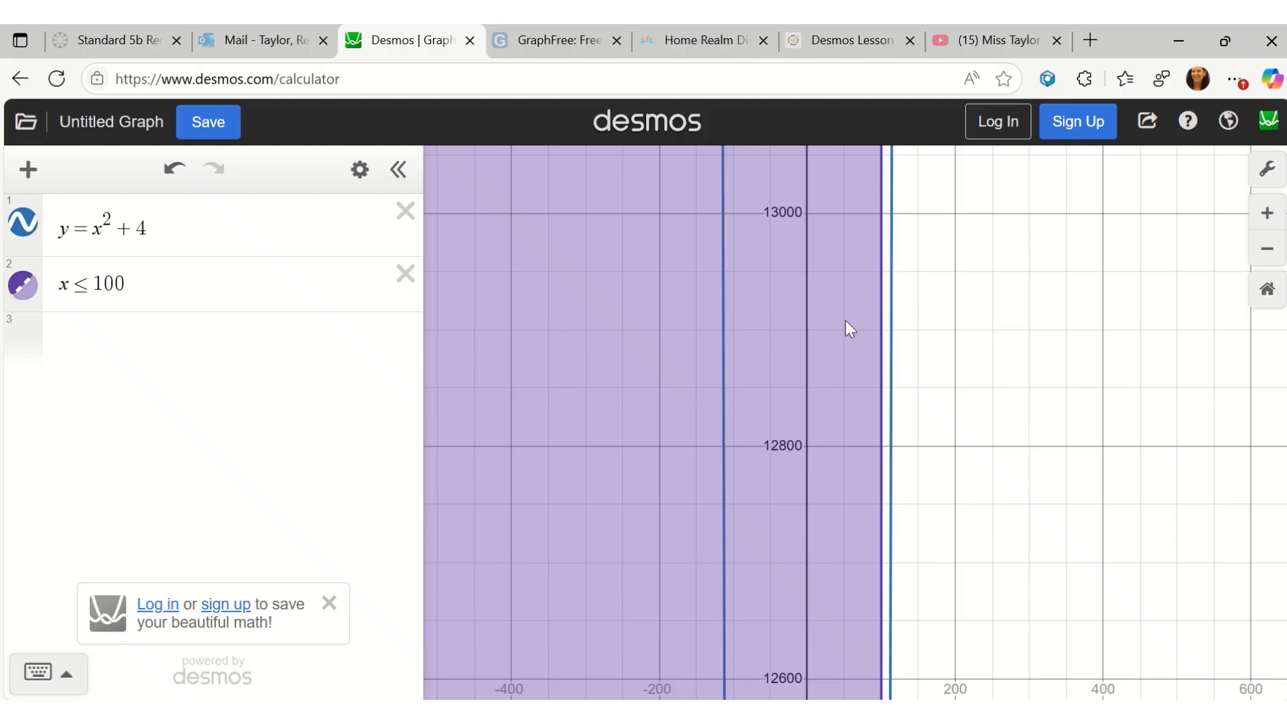
# Step: Set the second expression to x ≤ 110 and follow the parabola higher to compare it with the new boundary
pyautogui.click(130, 290)
pyautogui.press('BackSpace')
pyautogui.write('1')
pyautogui.press('BackSpace')
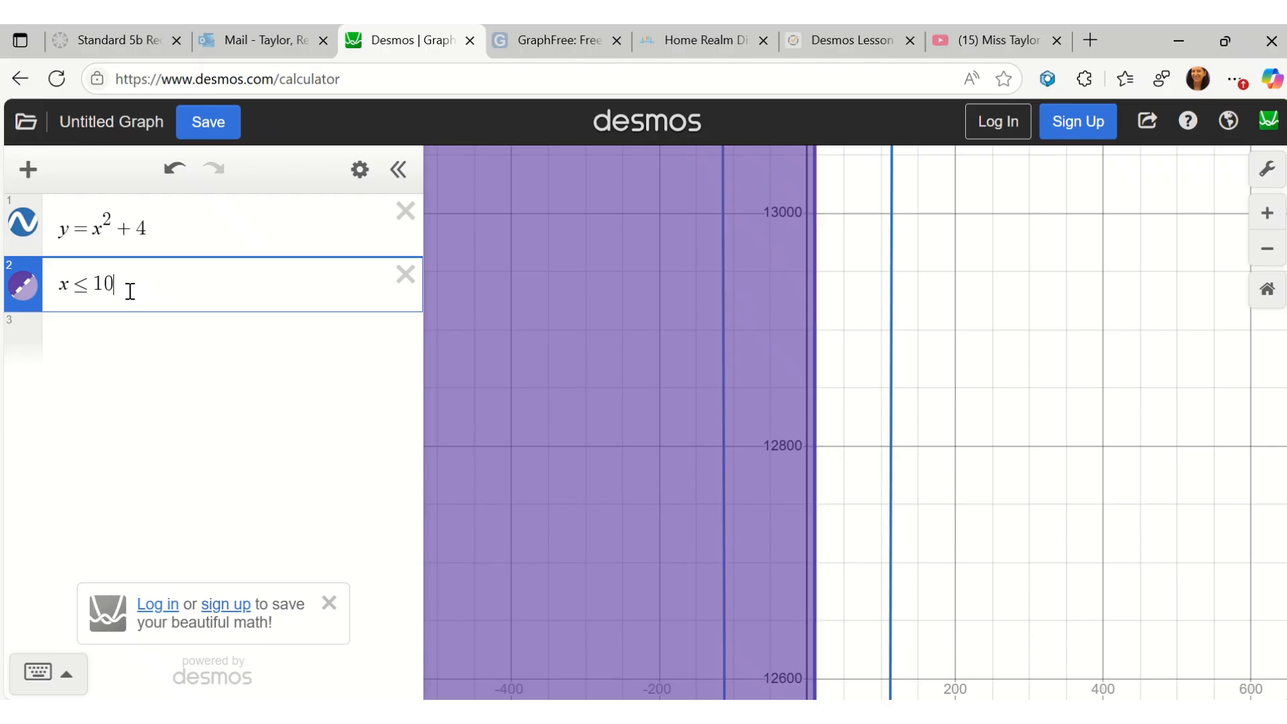
pyautogui.press('BackSpace')
pyautogui.write('10')
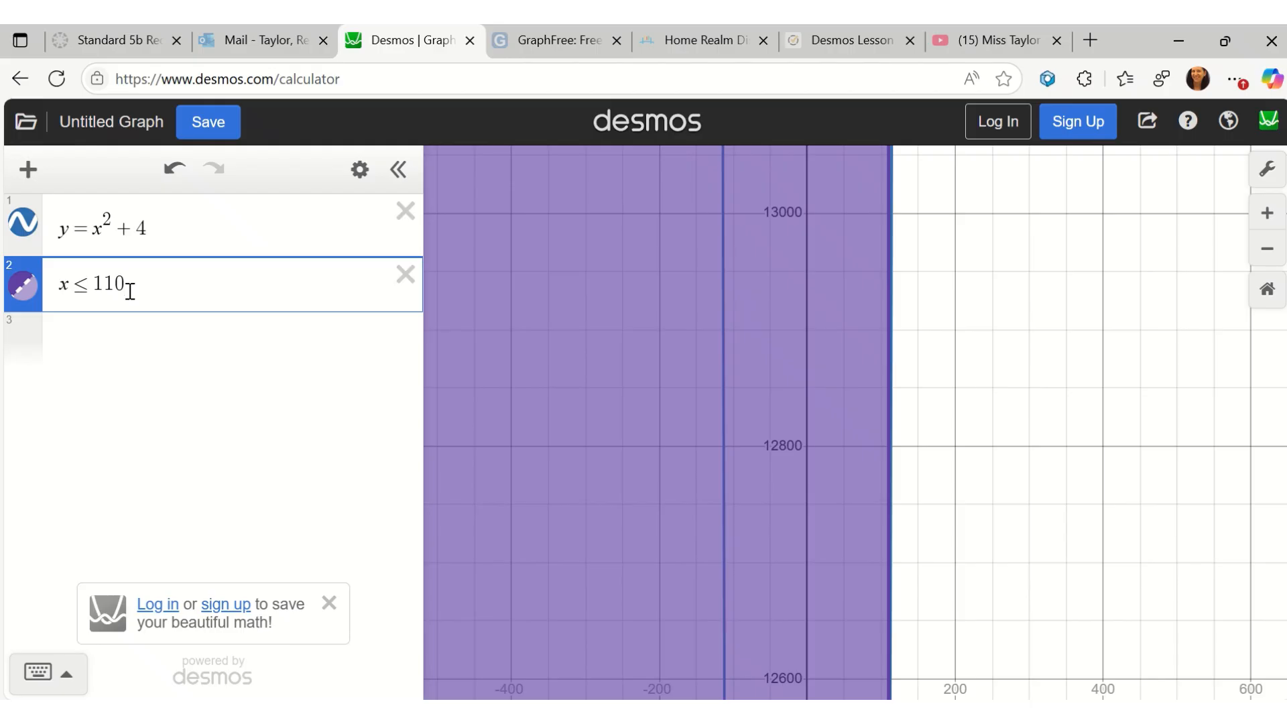
pyautogui.moveTo(536, 255); pyautogui.dragTo(471, 484)
pyautogui.moveTo(670, 255); pyautogui.dragTo(672, 473)
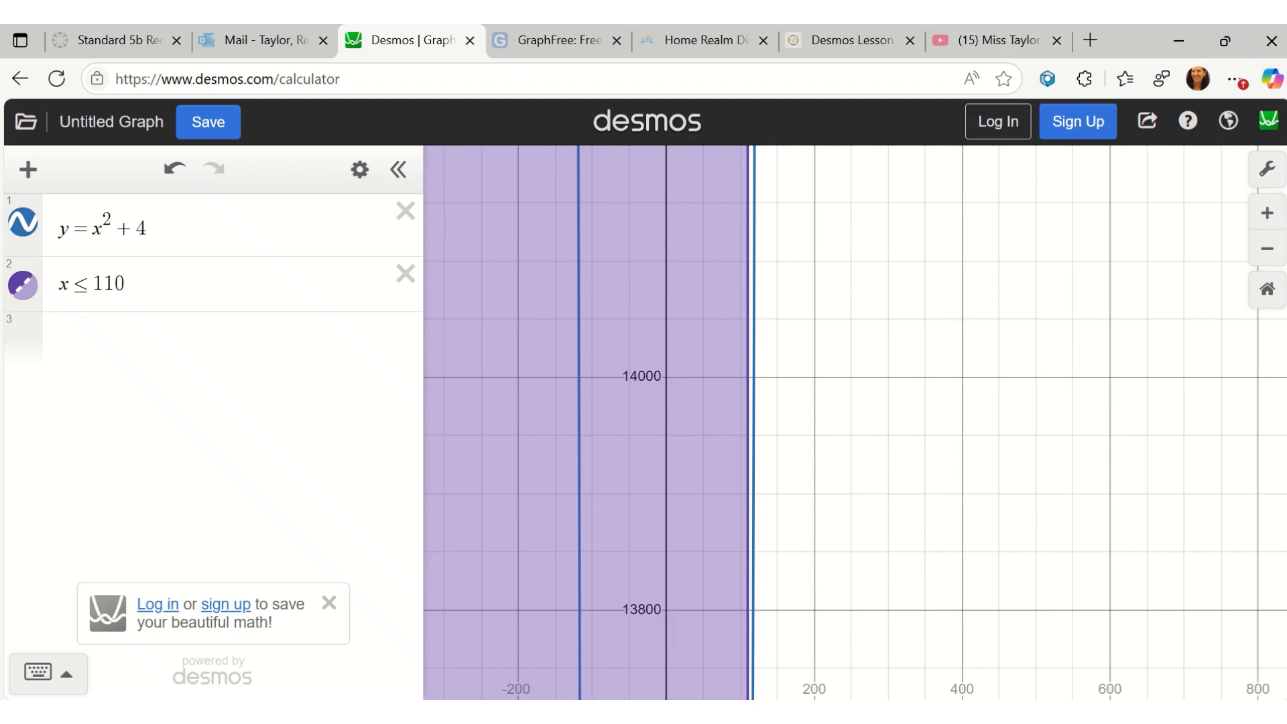
pyautogui.moveTo(871, 214); pyautogui.dragTo(862, 645)
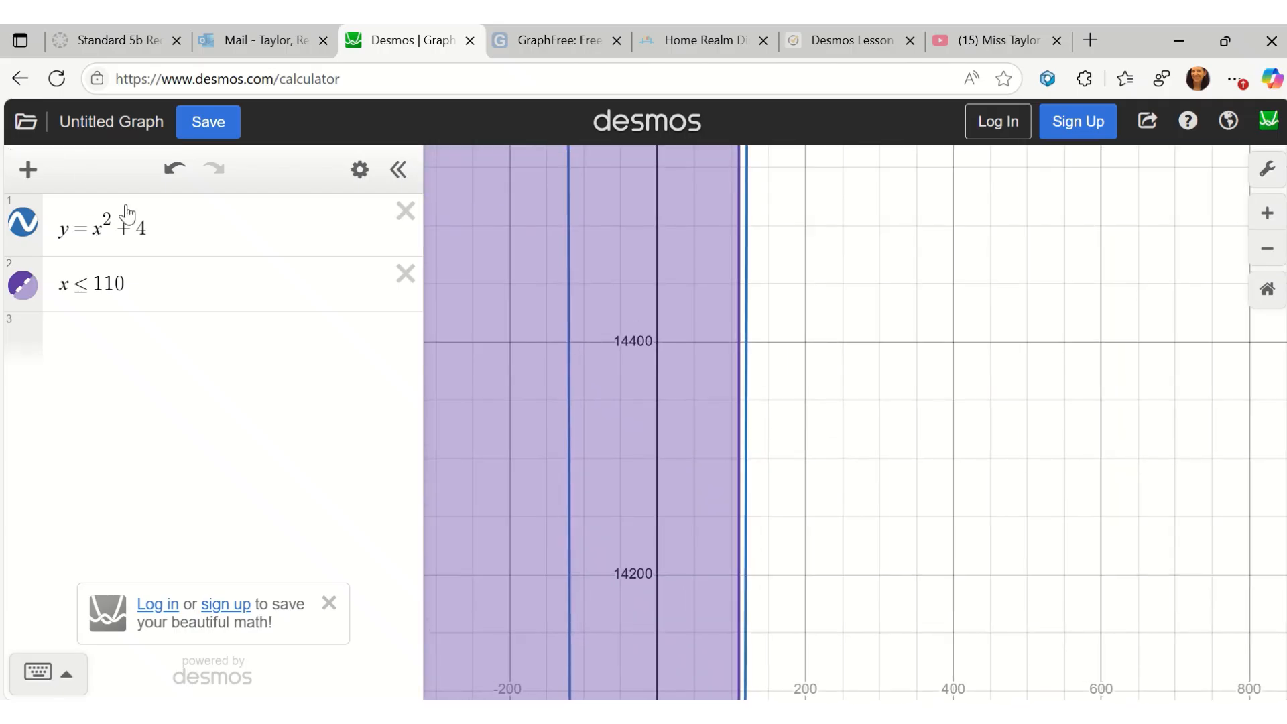
# Step: Set the second expression to x ≤ 120 and follow the parabola upward to compare it with the new boundary
pyautogui.click(138, 283)
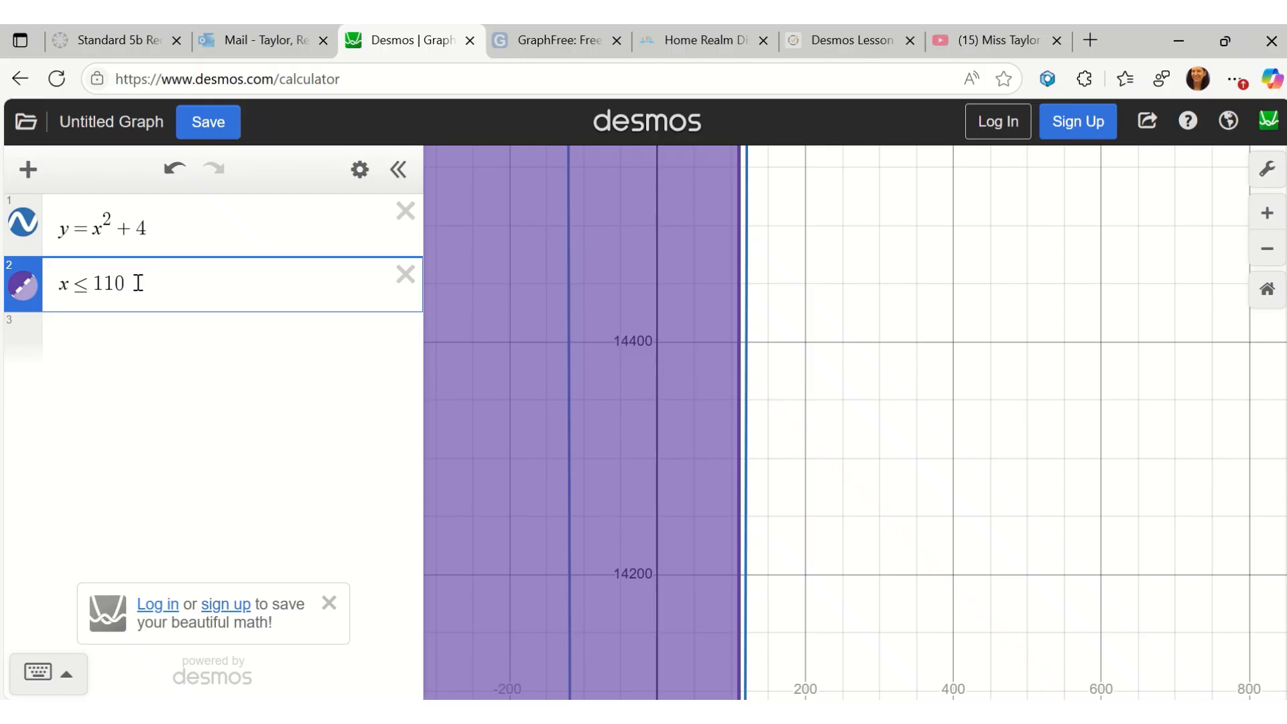
pyautogui.press('BackSpace')
pyautogui.press('BackSpace')
pyautogui.write('20')
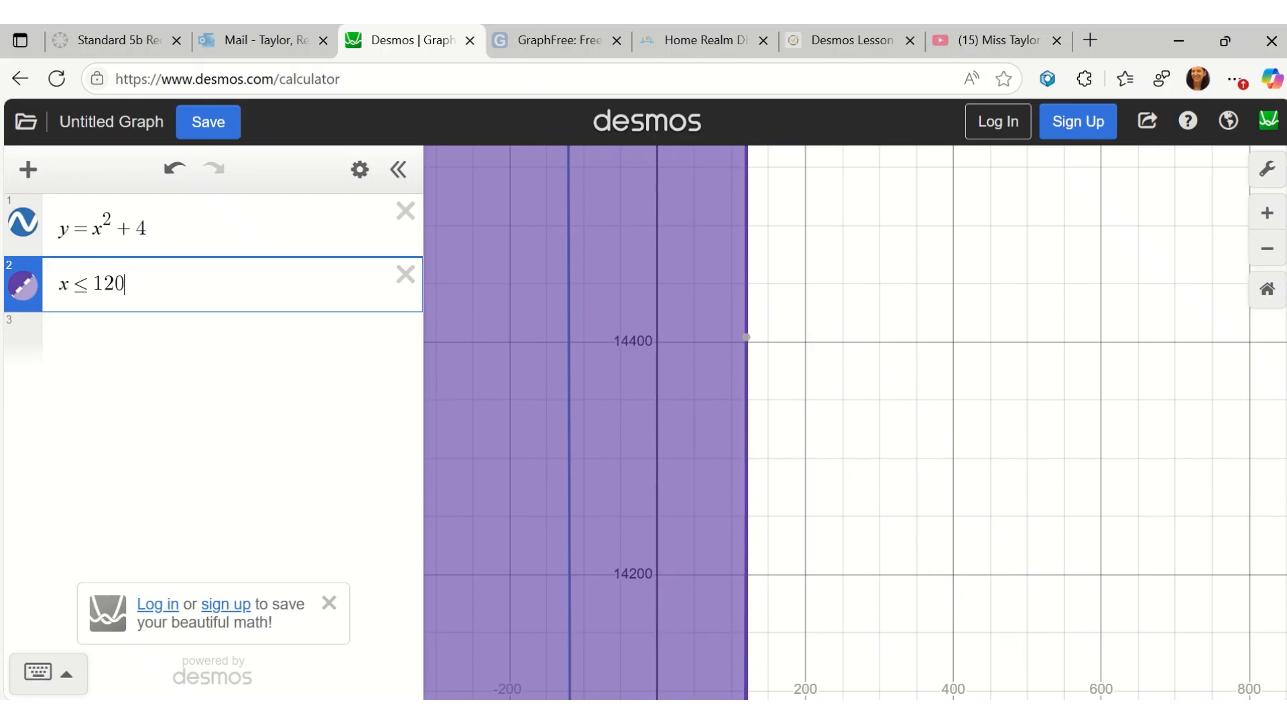
pyautogui.moveTo(764, 201); pyautogui.dragTo(705, 547)
pyautogui.moveTo(716, 268); pyautogui.dragTo(690, 576)
pyautogui.moveTo(965, 187)
pyautogui.mouseDown()
pyautogui.moveTo(961, 506)
pyautogui.moveTo(970, 491)
pyautogui.mouseUp()
pyautogui.moveTo(965, 161); pyautogui.dragTo(984, 533)
pyautogui.moveTo(972, 187)
pyautogui.mouseDown()
pyautogui.moveTo(976, 526)
pyautogui.moveTo(992, 525)
pyautogui.moveTo(1010, 416)
pyautogui.moveTo(1044, 687)
pyautogui.mouseUp()
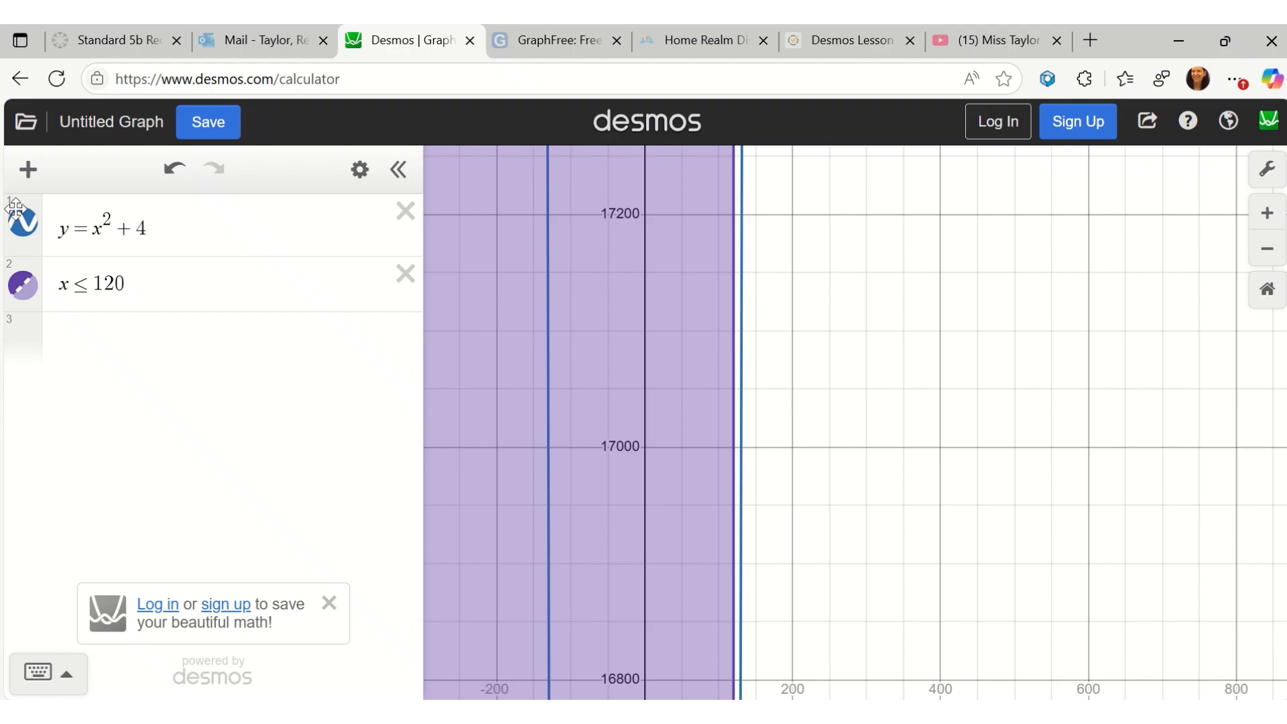
# Step: Change the second expression to x ≥ −120 and follow the parabola upward to compare its left branch with the boundary
pyautogui.click(95, 283)
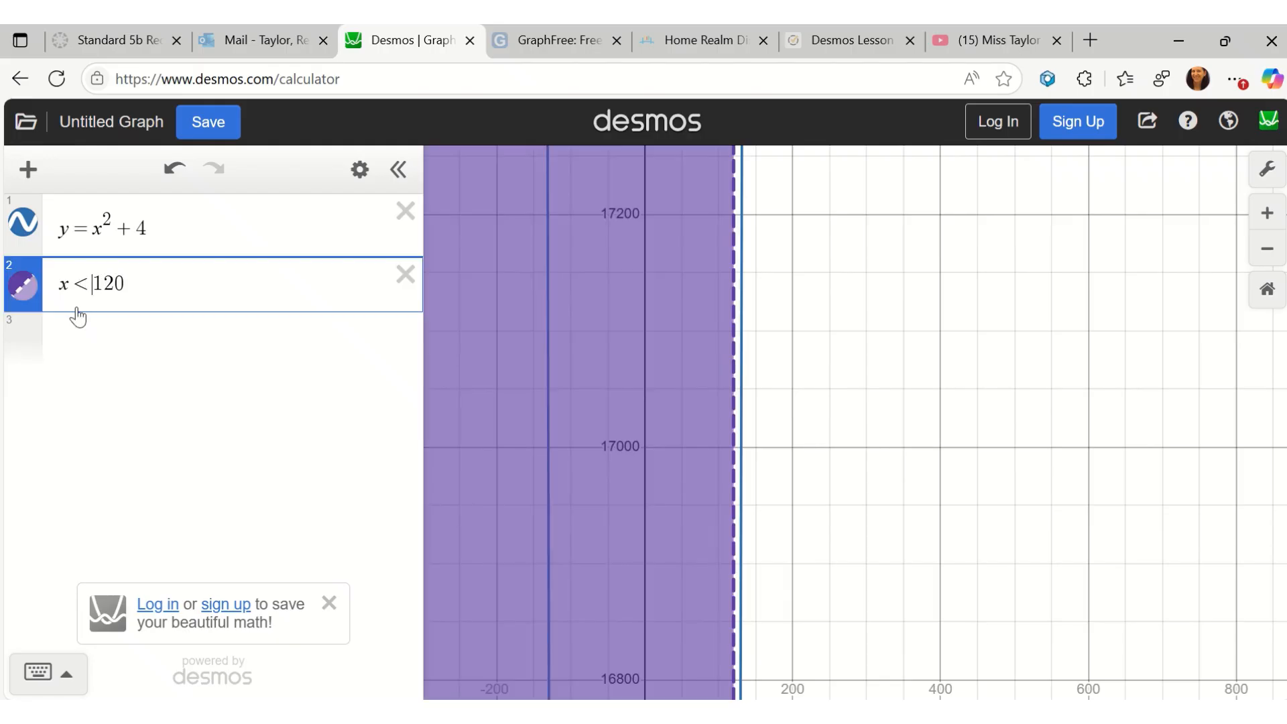
pyautogui.press('BackSpace')
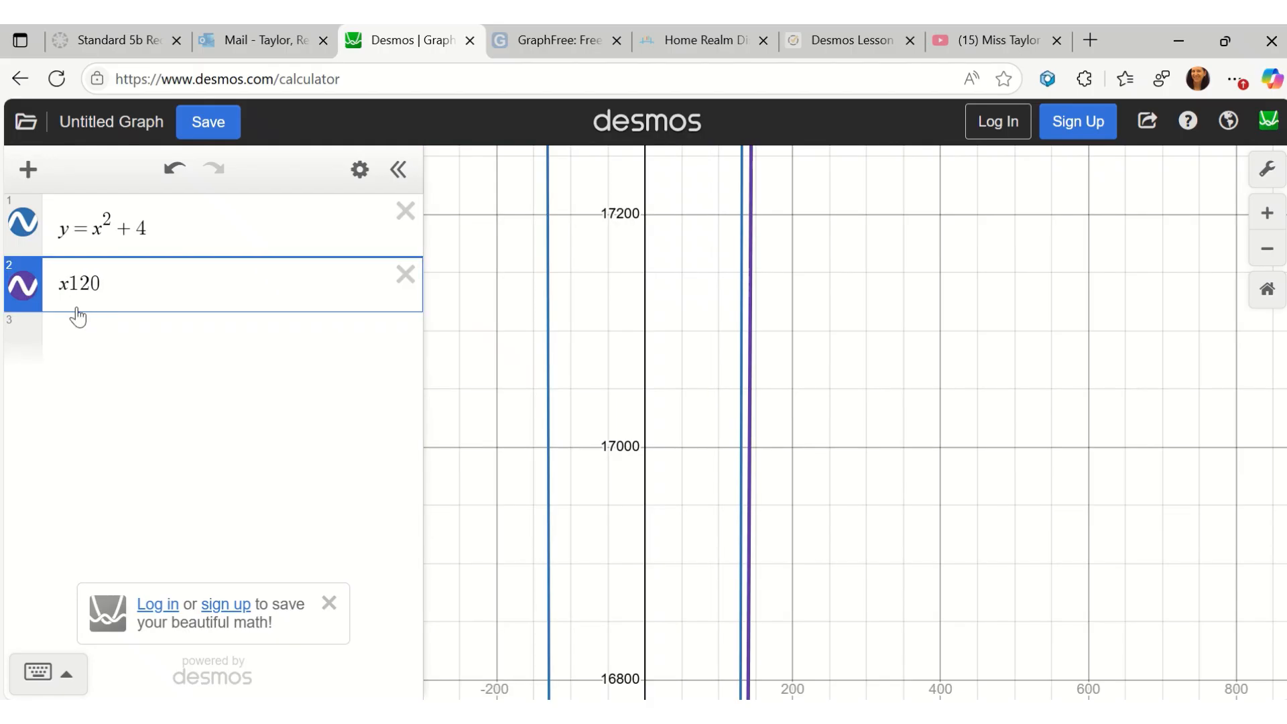
pyautogui.write('<')
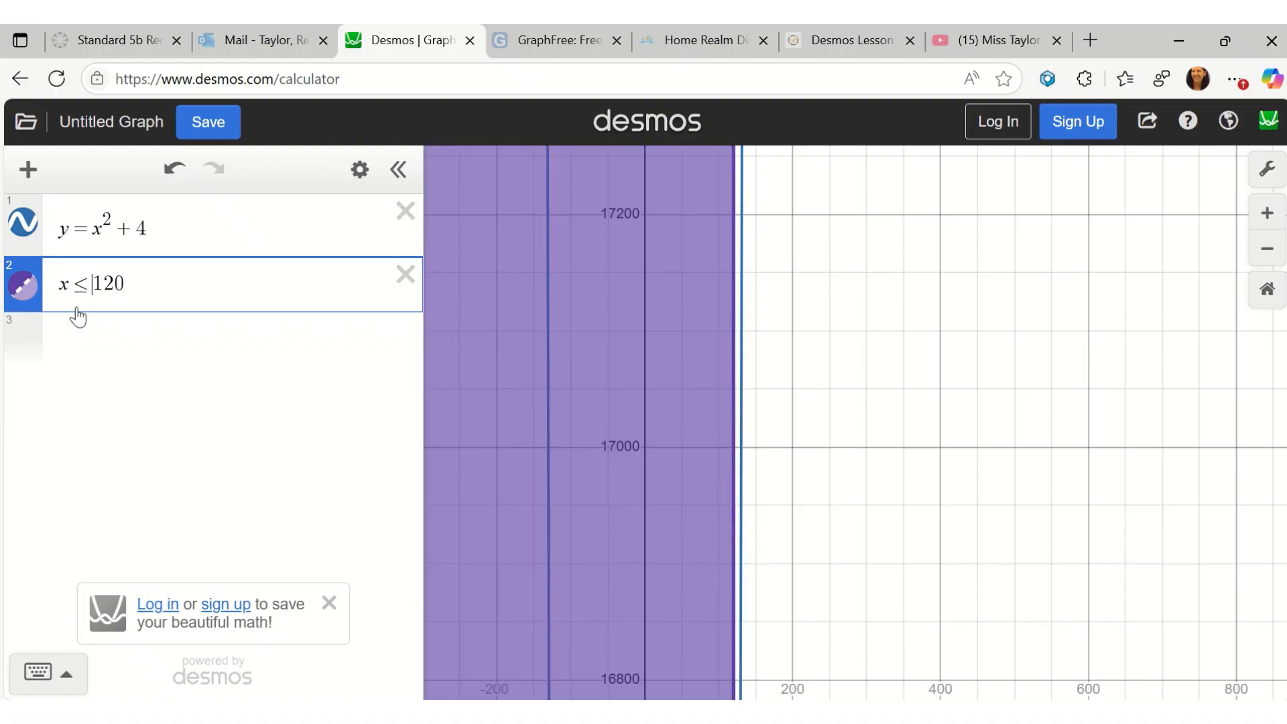
pyautogui.press('BackSpace')
pyautogui.write('>')
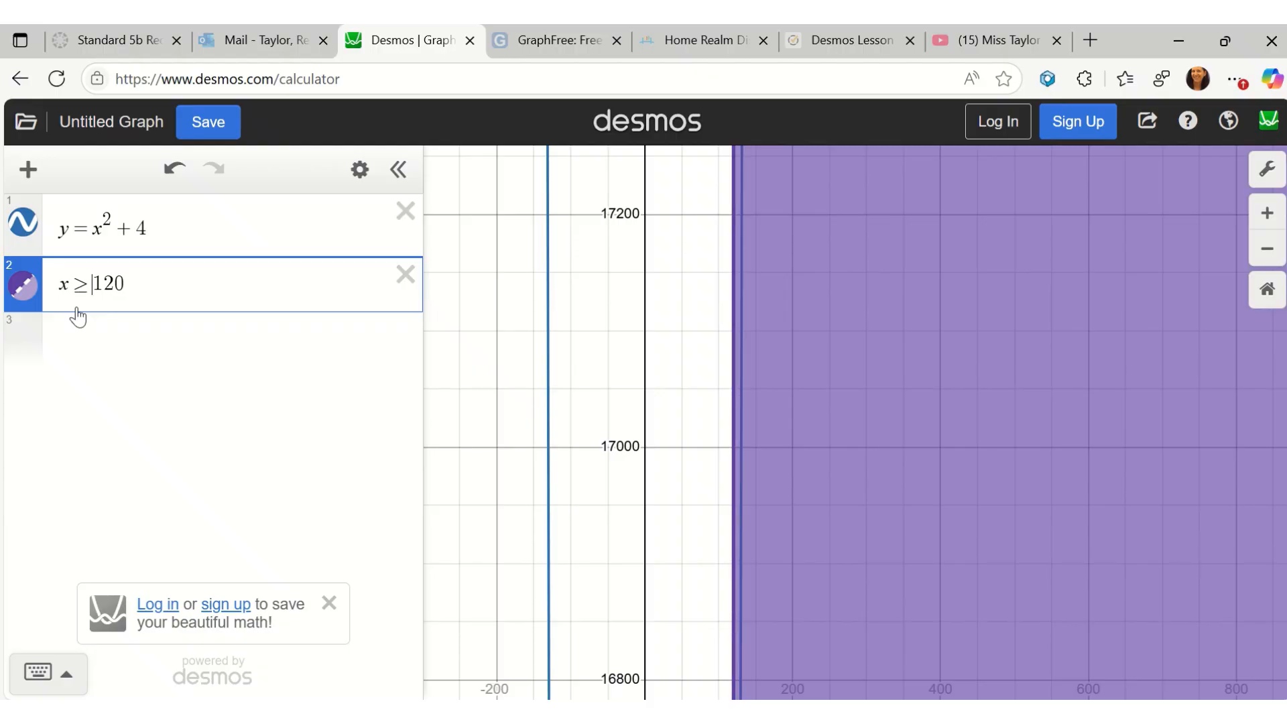
pyautogui.write('-')
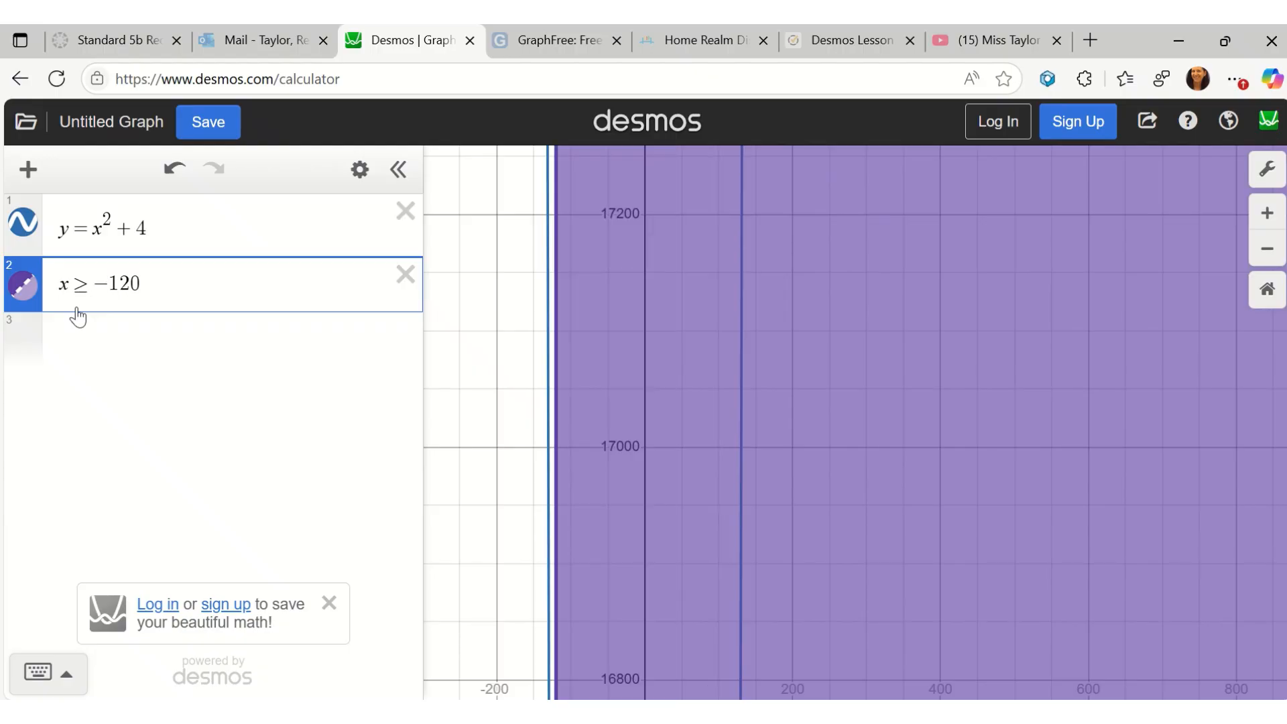
pyautogui.moveTo(837, 455)
pyautogui.mouseDown()
pyautogui.moveTo(854, 346)
pyautogui.moveTo(823, 690)
pyautogui.mouseUp()
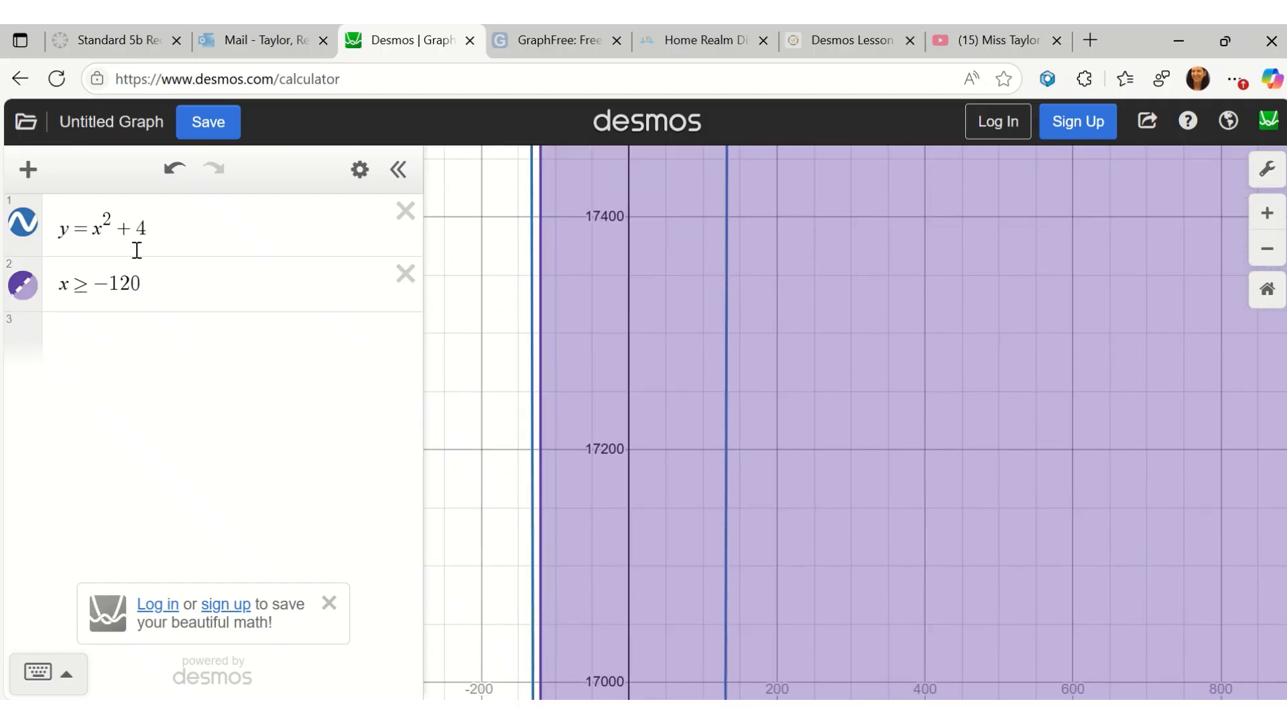
# Step: Set the second expression to x ≥ −130 and follow the parabola higher to compare its left branch with the boundary
pyautogui.click(140, 277)
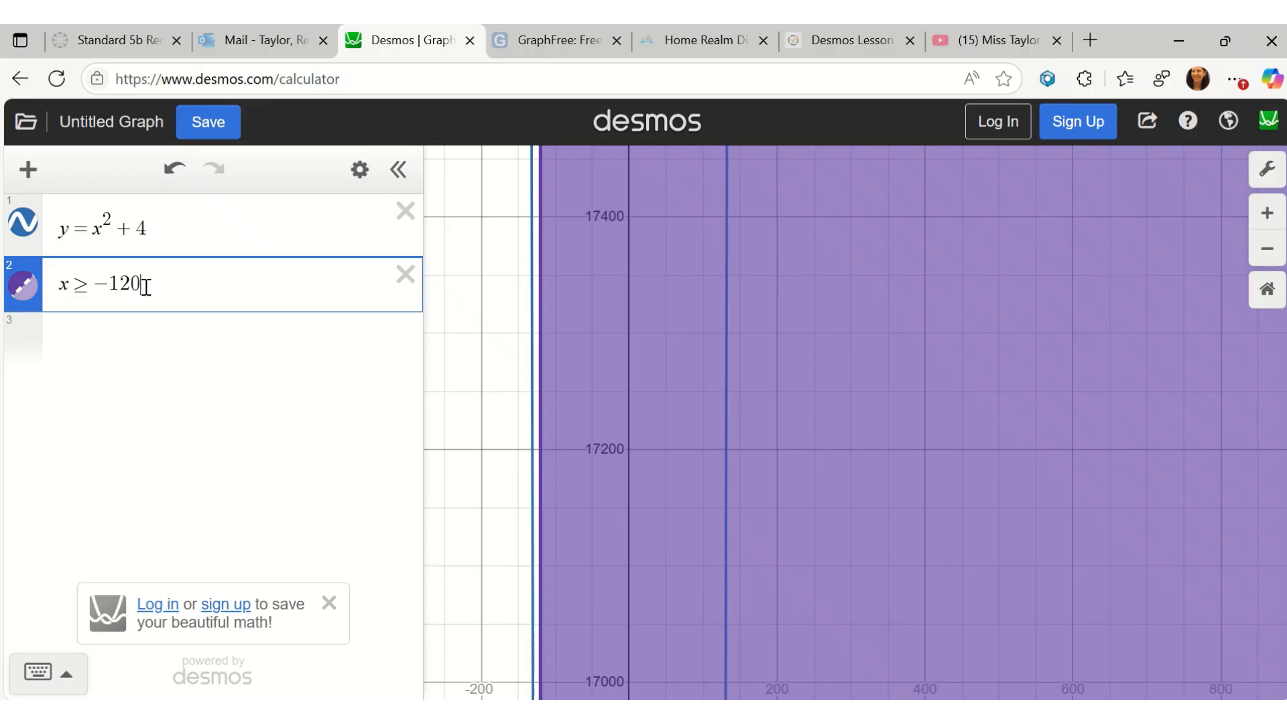
pyautogui.press('BackSpace')
pyautogui.press('BackSpace')
pyautogui.write('30')
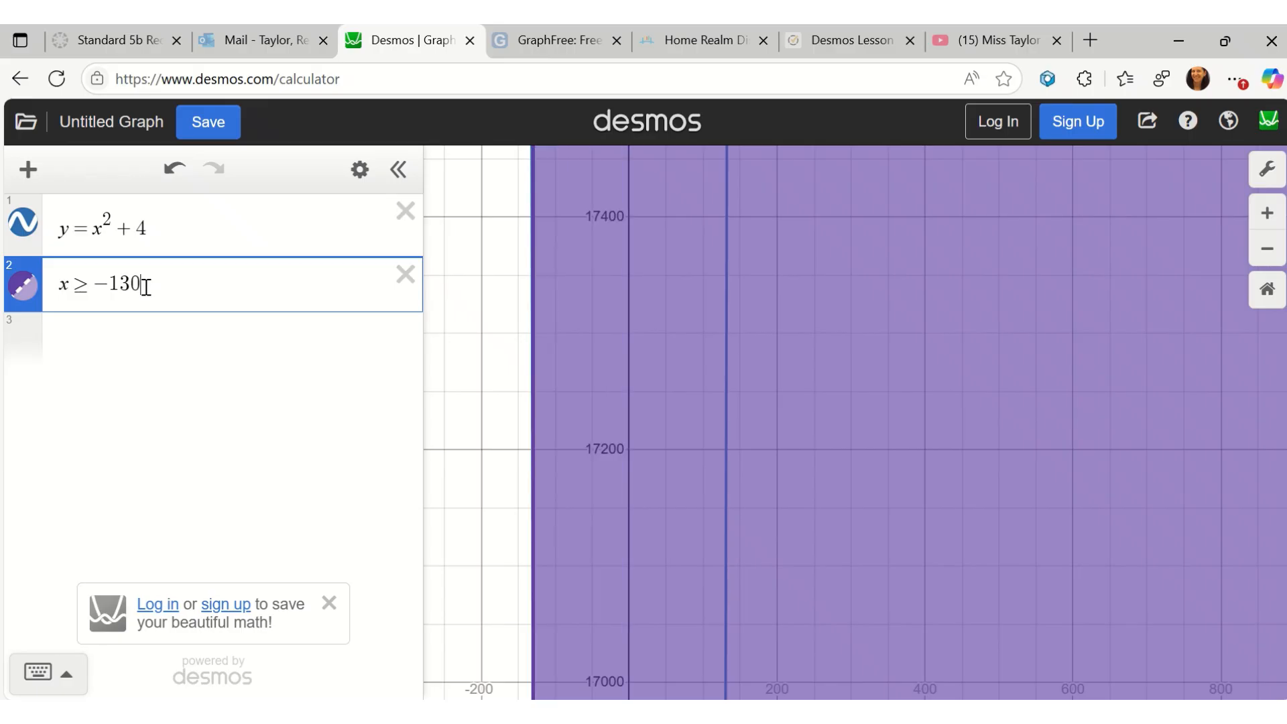
pyautogui.moveTo(804, 301)
pyautogui.mouseDown()
pyautogui.moveTo(797, 384)
pyautogui.moveTo(819, 626)
pyautogui.moveTo(820, 568)
pyautogui.moveTo(825, 598)
pyautogui.moveTo(806, 602)
pyautogui.moveTo(813, 515)
pyautogui.mouseUp()
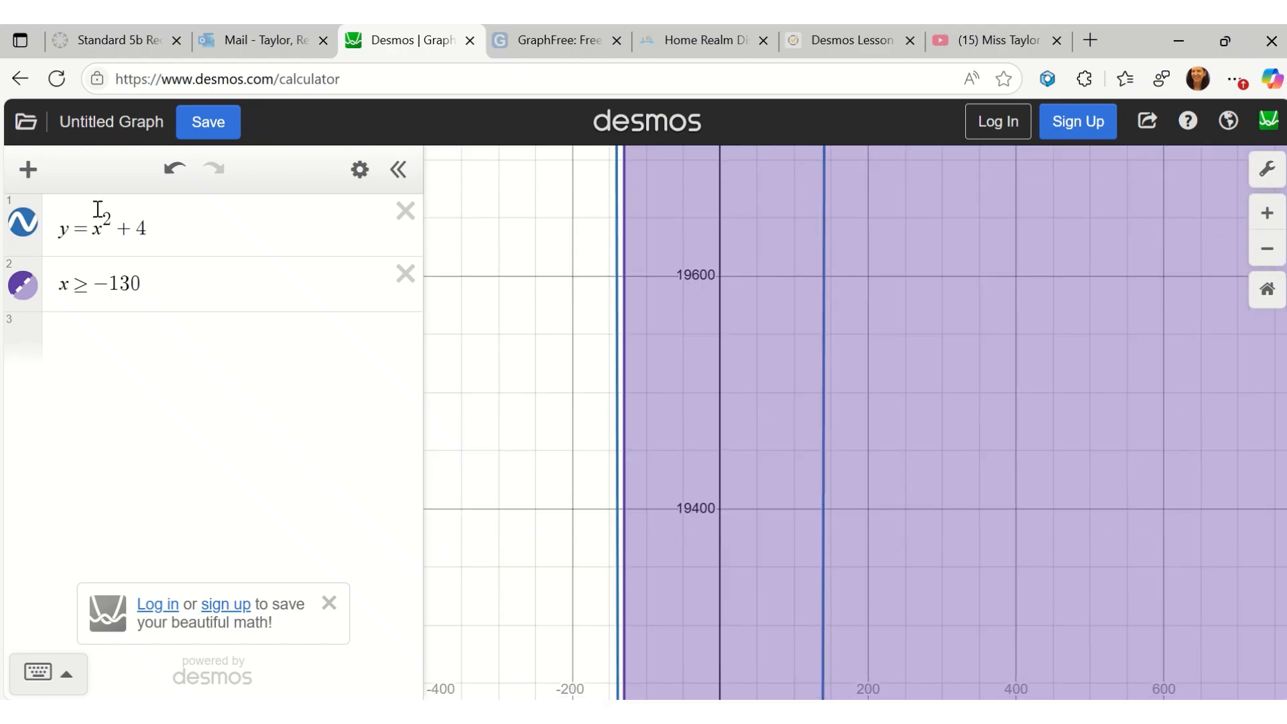
# Step: Set the second expression to x ≥ −140 and follow the parabola far upward to compare its left branch with the boundary
pyautogui.click(154, 274)
pyautogui.press('BackSpace')
pyautogui.press('BackSpace')
pyautogui.write('40')
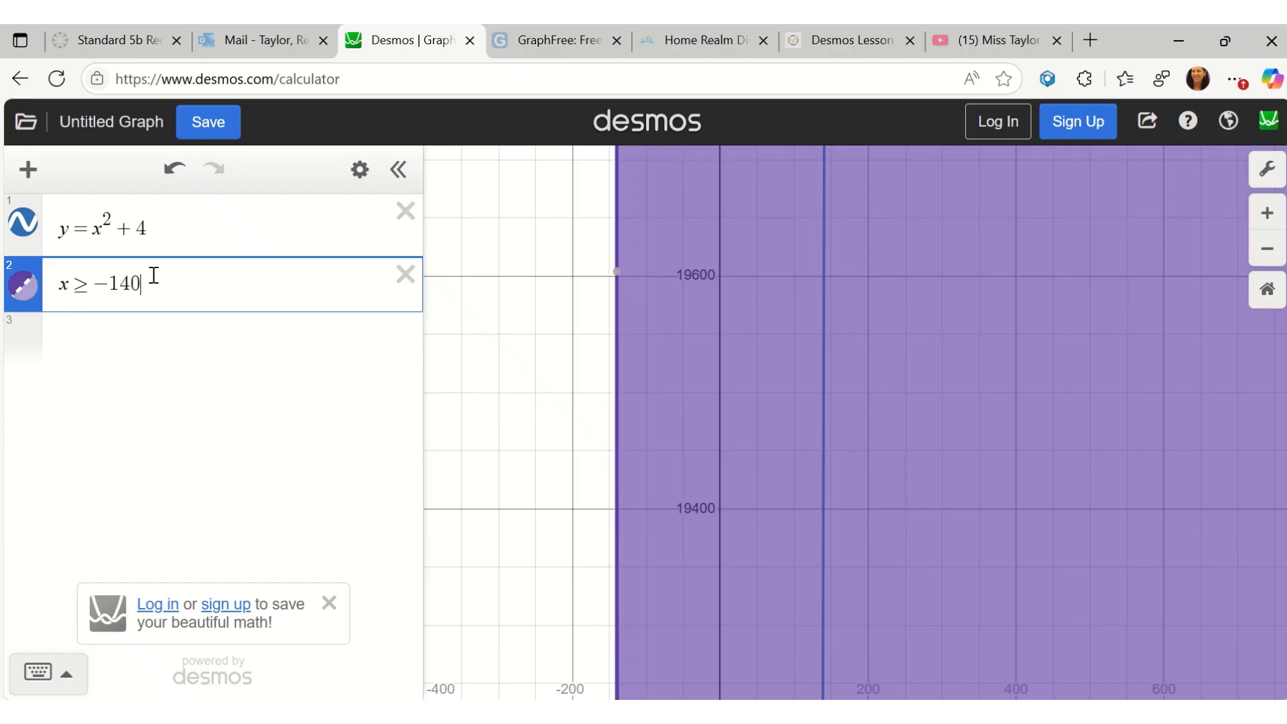
pyautogui.moveTo(851, 277); pyautogui.dragTo(858, 568)
pyautogui.moveTo(846, 301); pyautogui.dragTo(864, 541)
pyautogui.moveTo(870, 251)
pyautogui.mouseDown()
pyautogui.moveTo(839, 593)
pyautogui.moveTo(858, 591)
pyautogui.moveTo(857, 561)
pyautogui.moveTo(846, 572)
pyautogui.moveTo(871, 566)
pyautogui.moveTo(848, 571)
pyautogui.moveTo(846, 545)
pyautogui.mouseUp()
pyautogui.moveTo(850, 272); pyautogui.dragTo(860, 529)
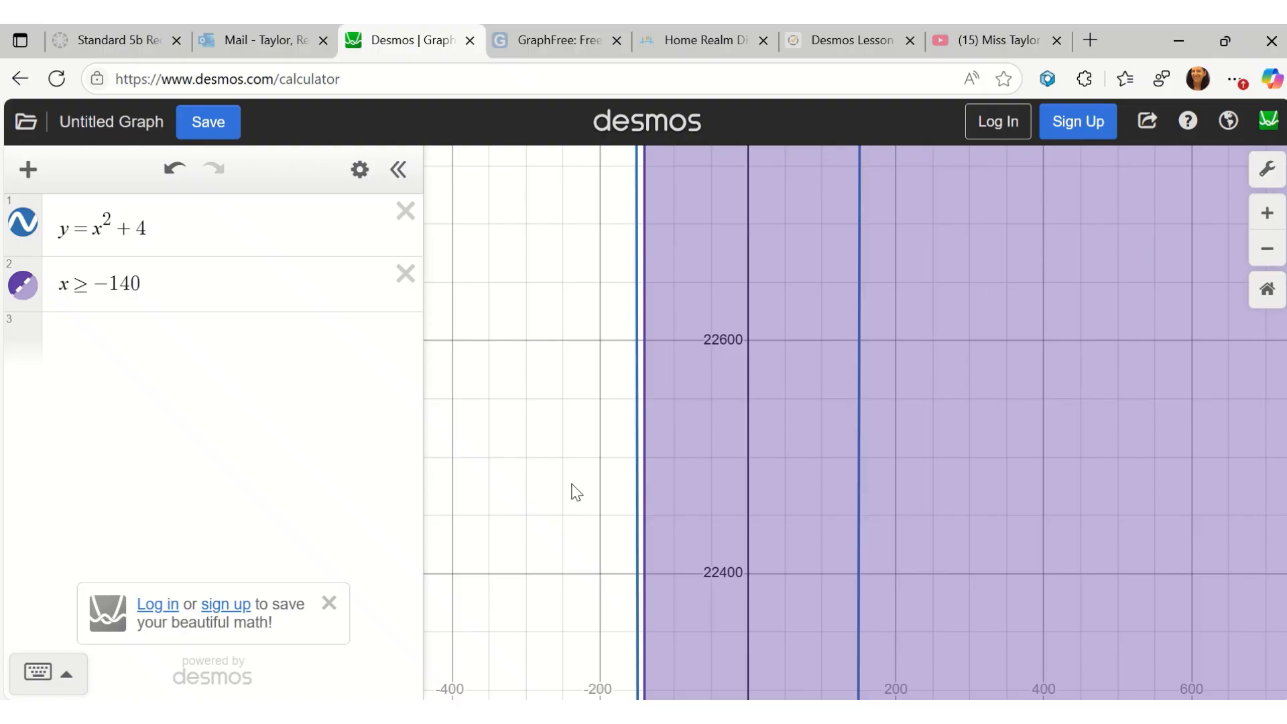
# Step: Restore the default graph view and delete both the x ≥ −140 inequality and the y = x² + 4 function
pyautogui.click(1266, 289)
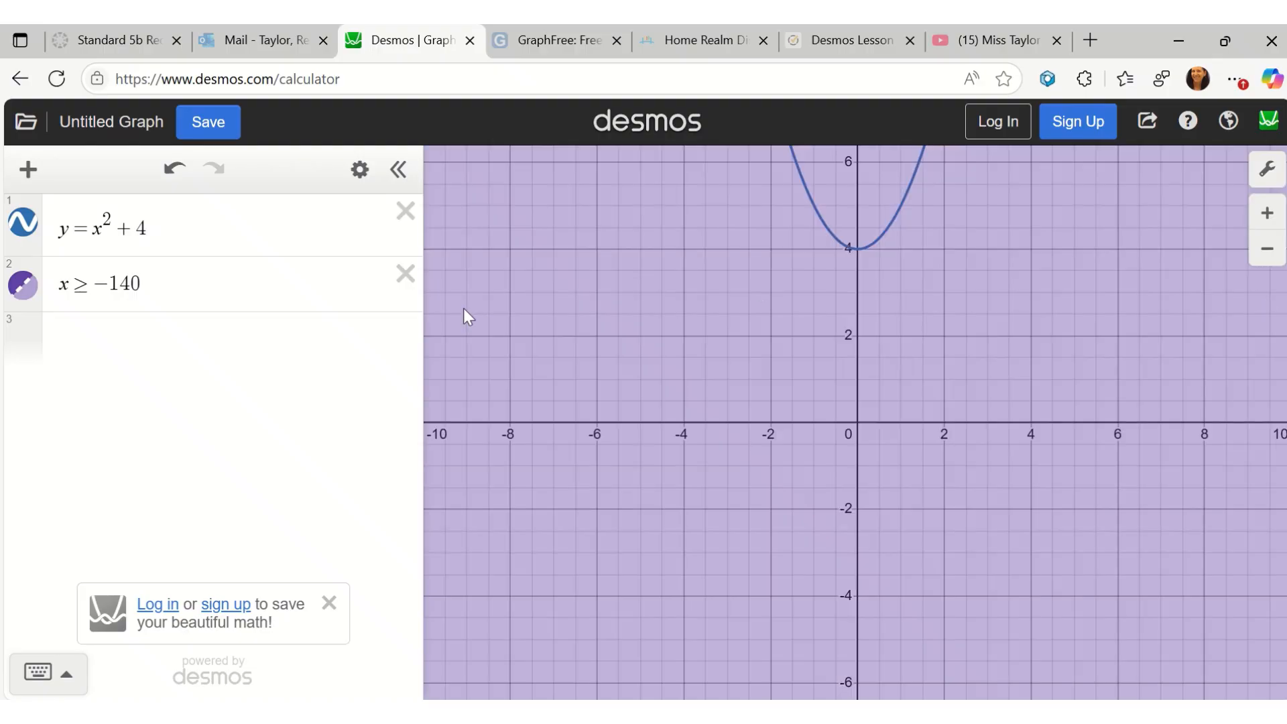
pyautogui.click(405, 274)
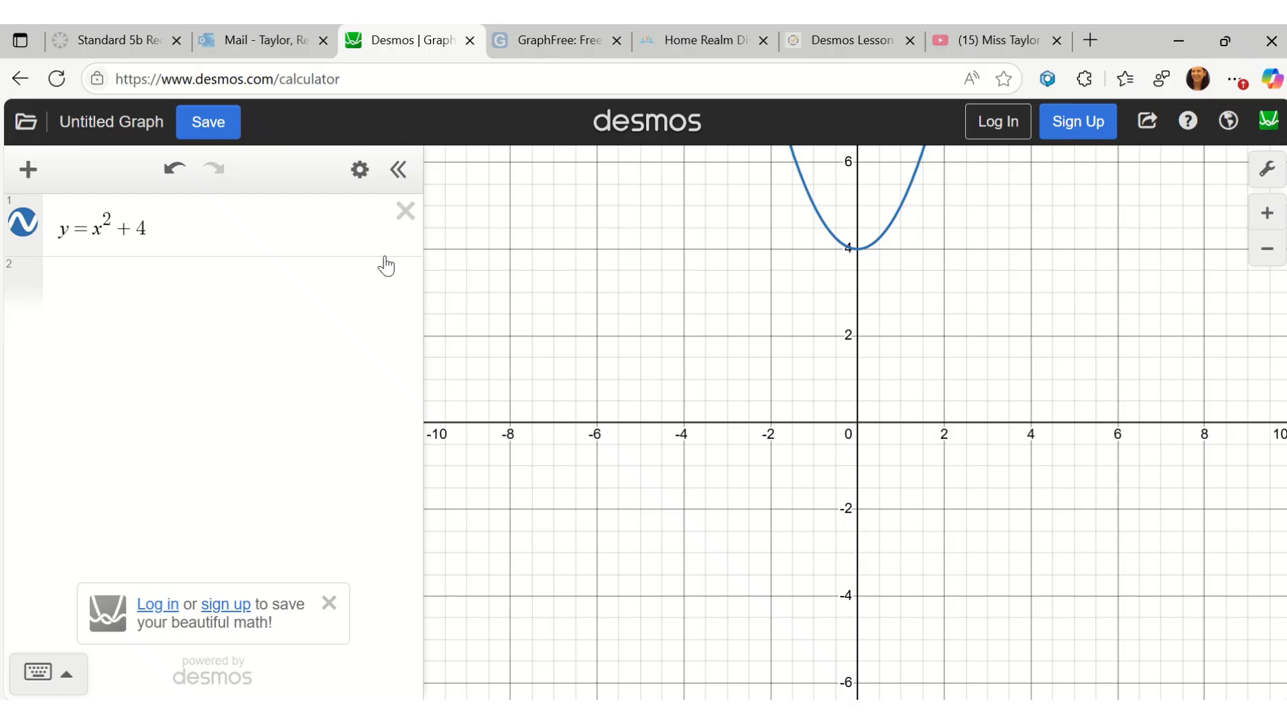
pyautogui.click(402, 211)
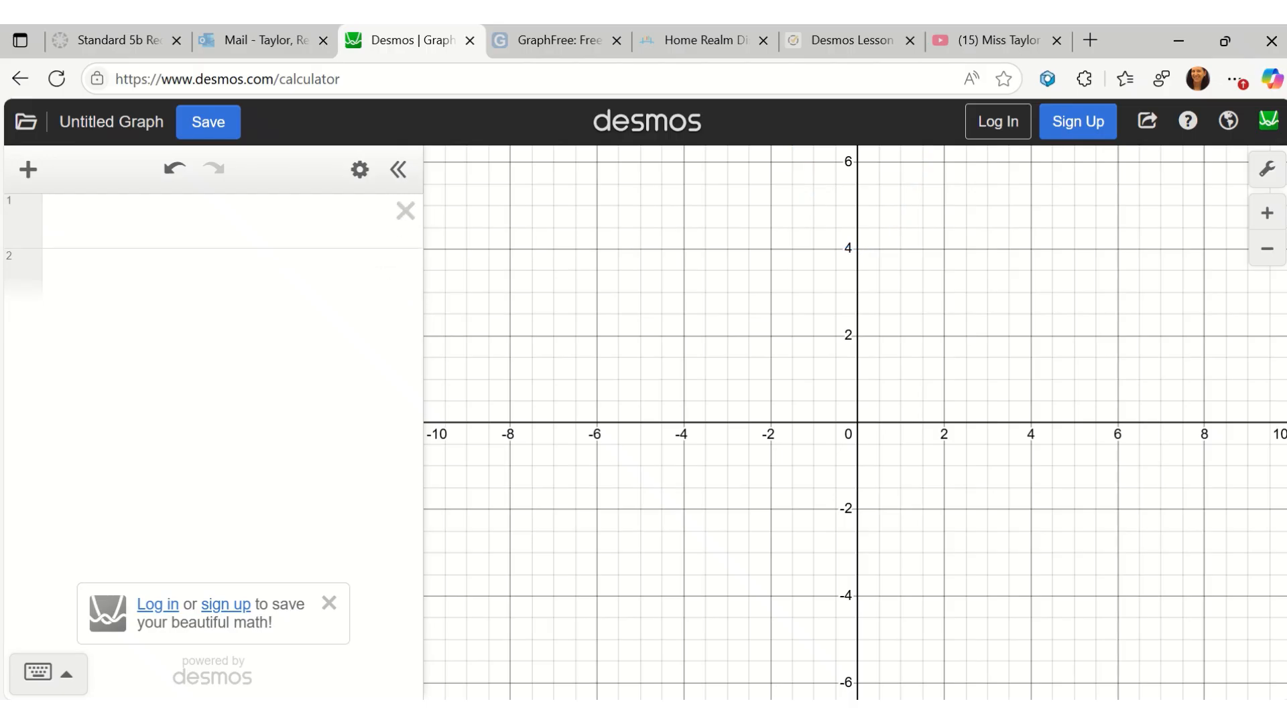
# Step: Switch to the Lesson 2 presentation in PowerPoint and start the slide show from the "What about domain?" slide
pyautogui.click(757, 715)
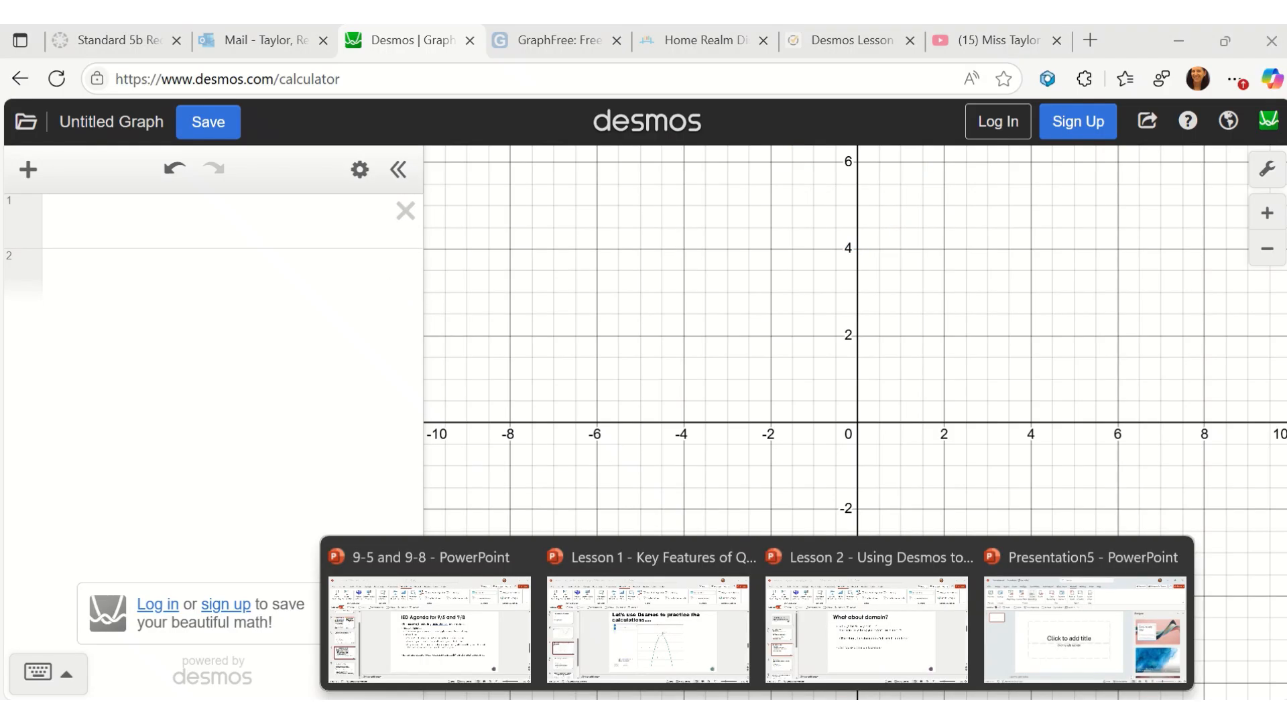
pyautogui.click(833, 677)
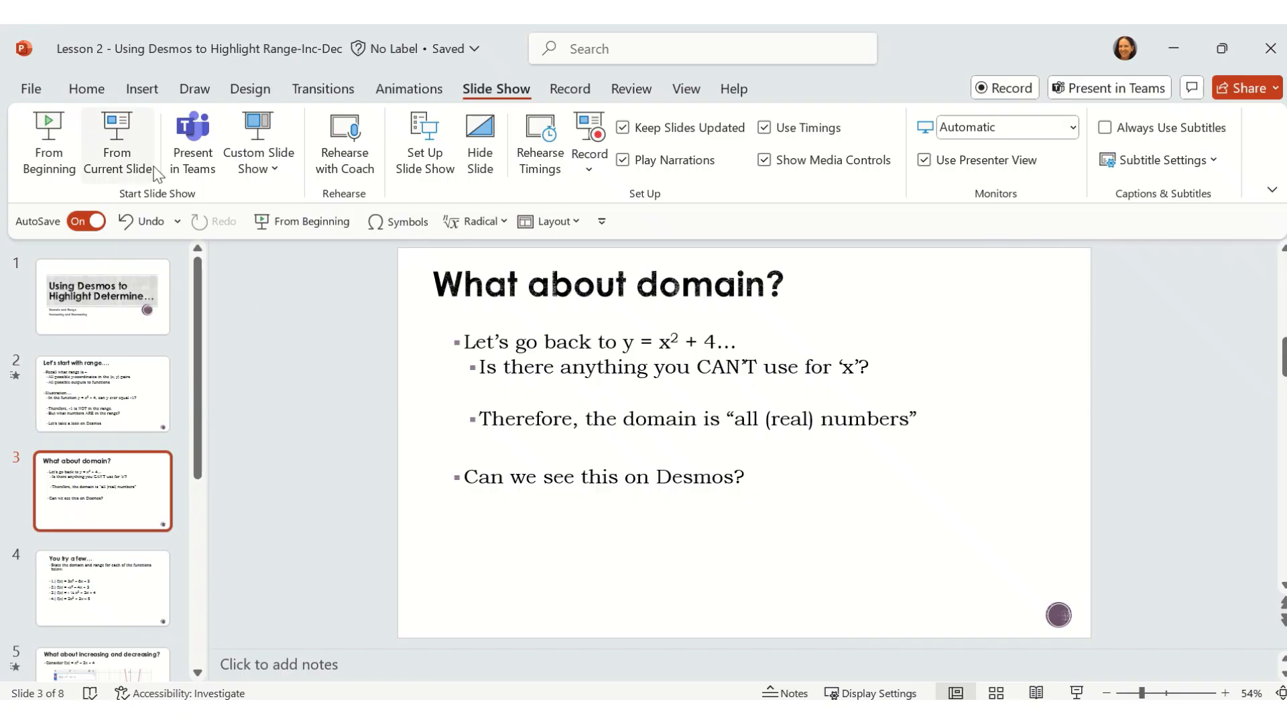
pyautogui.click(129, 147)
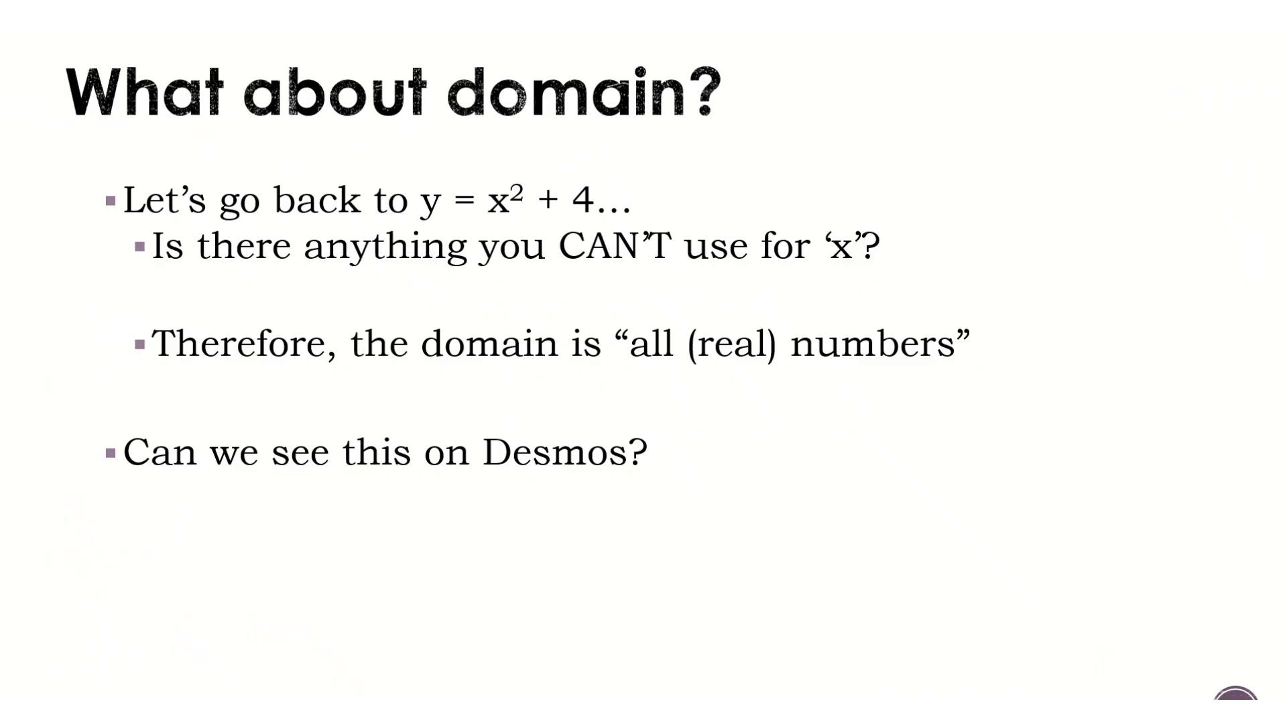
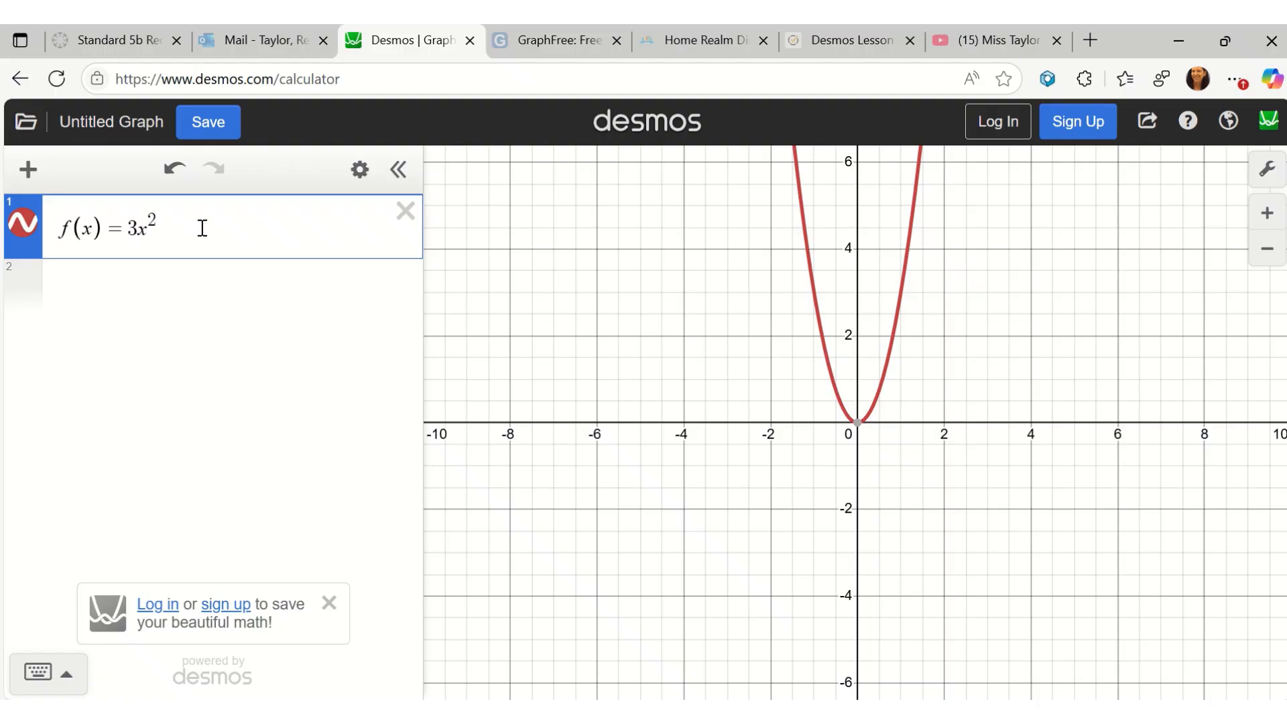
# Step: Complete the function in the first expression so that it reads f(x) = 3x² − 6x − 3
pyautogui.press('Right')
pyautogui.write('-6x')
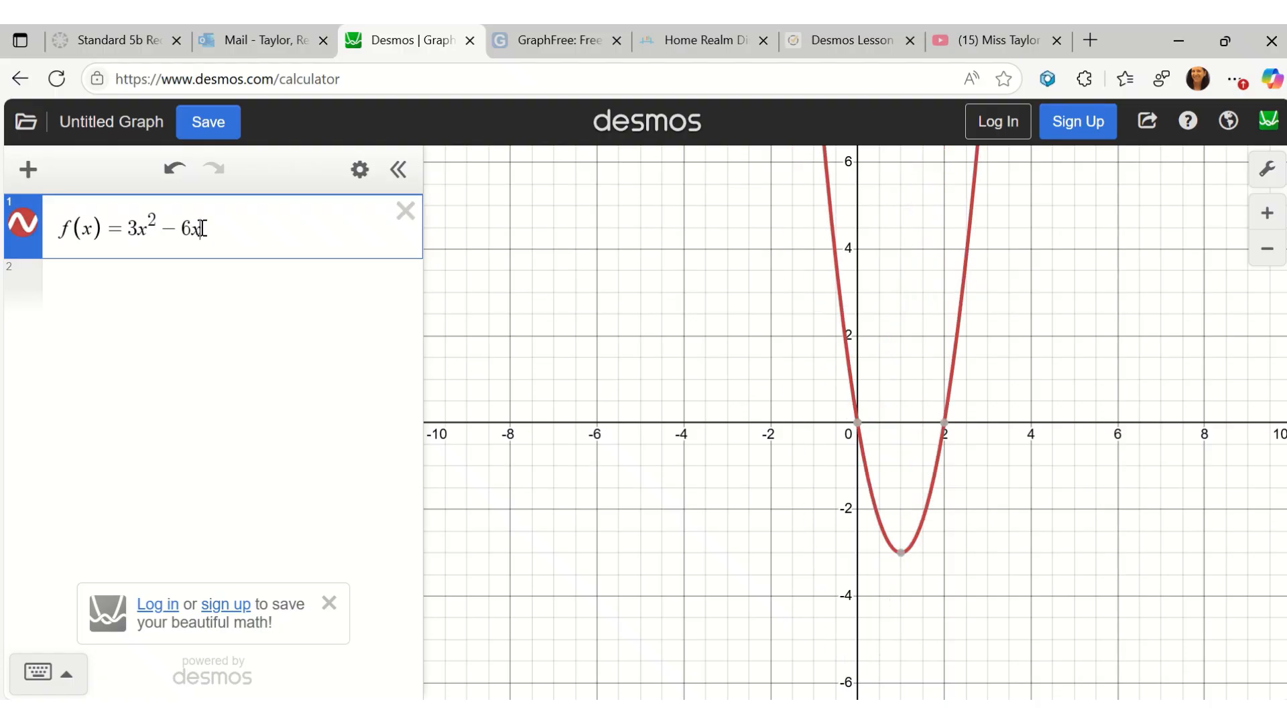
pyautogui.write('-3')
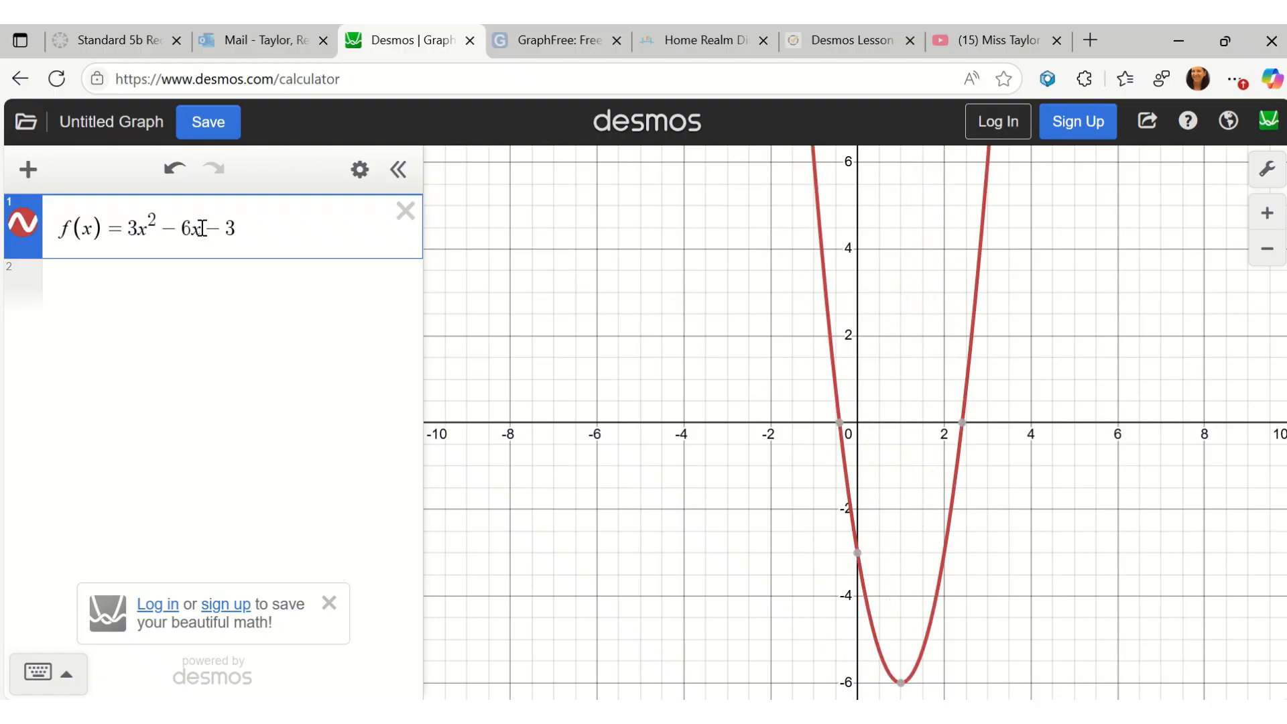
# Step: Show the coordinates of the vertex of f(x) = 3x² − 6x − 3 on the graph
pyautogui.click(896, 681)
pyautogui.moveTo(1168, 508); pyautogui.dragTo(1178, 265)
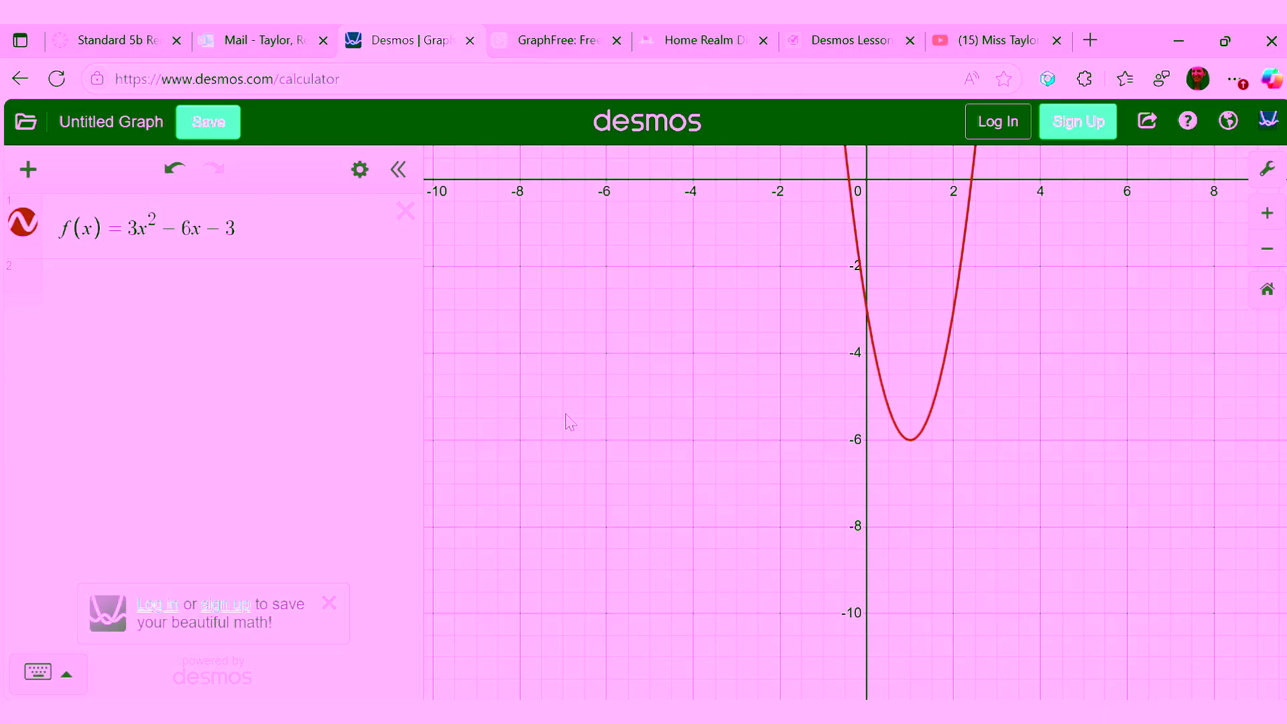
pyautogui.click(286, 227)
pyautogui.click(909, 440)
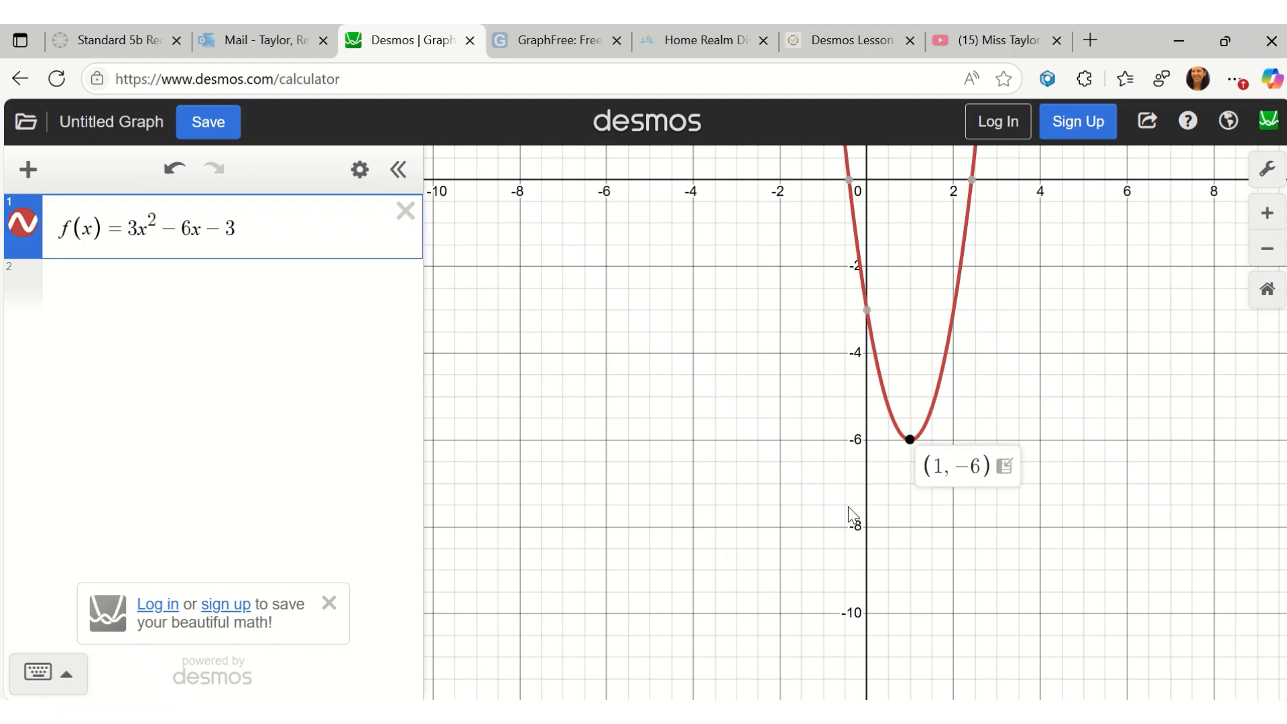
# Step: Enter y ≤ −6 as the second expression and reverse its inequality to y ≥ −6
pyautogui.click(193, 286)
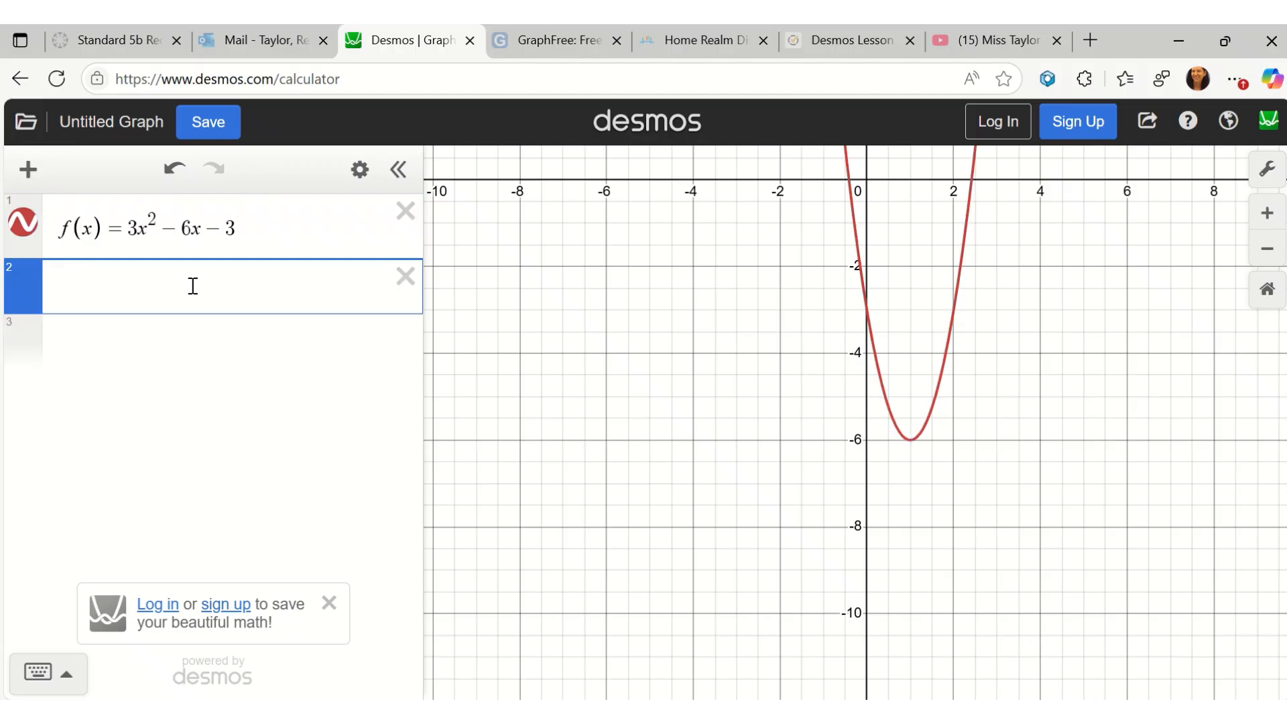
pyautogui.write('y')
pyautogui.write('<')
pyautogui.write('-6')
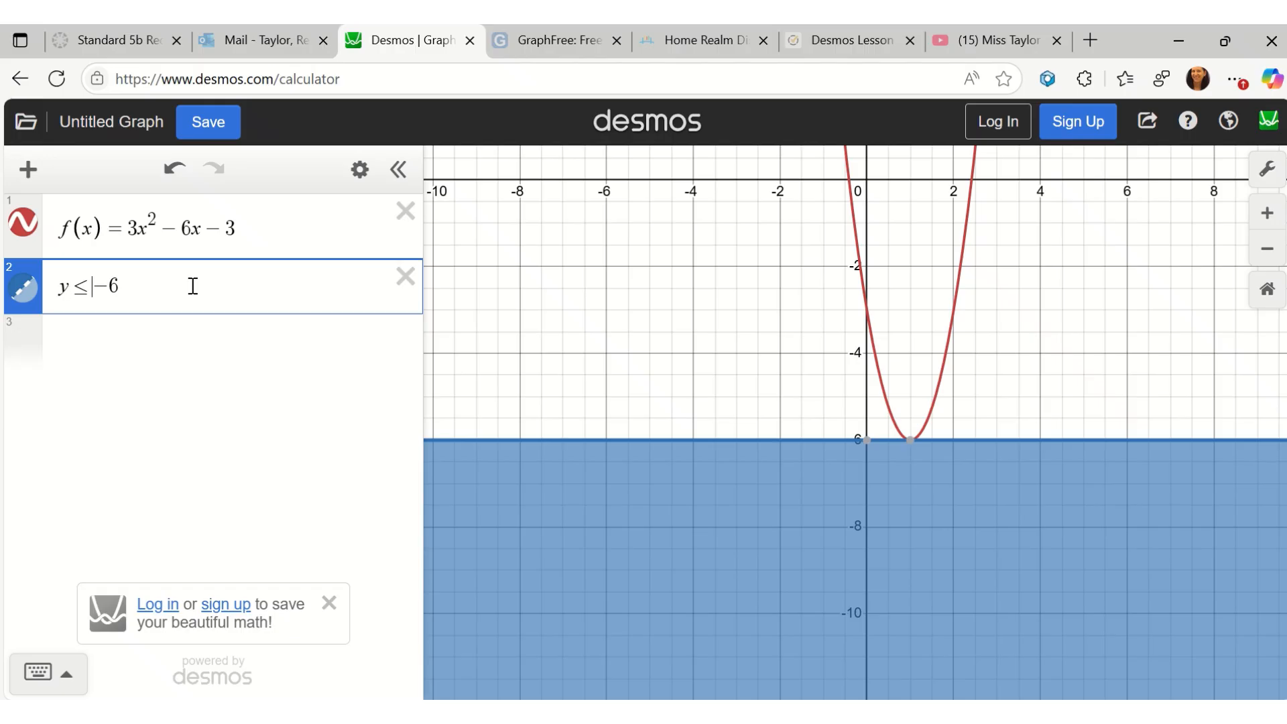
pyautogui.press('BackSpace')
pyautogui.write('>')
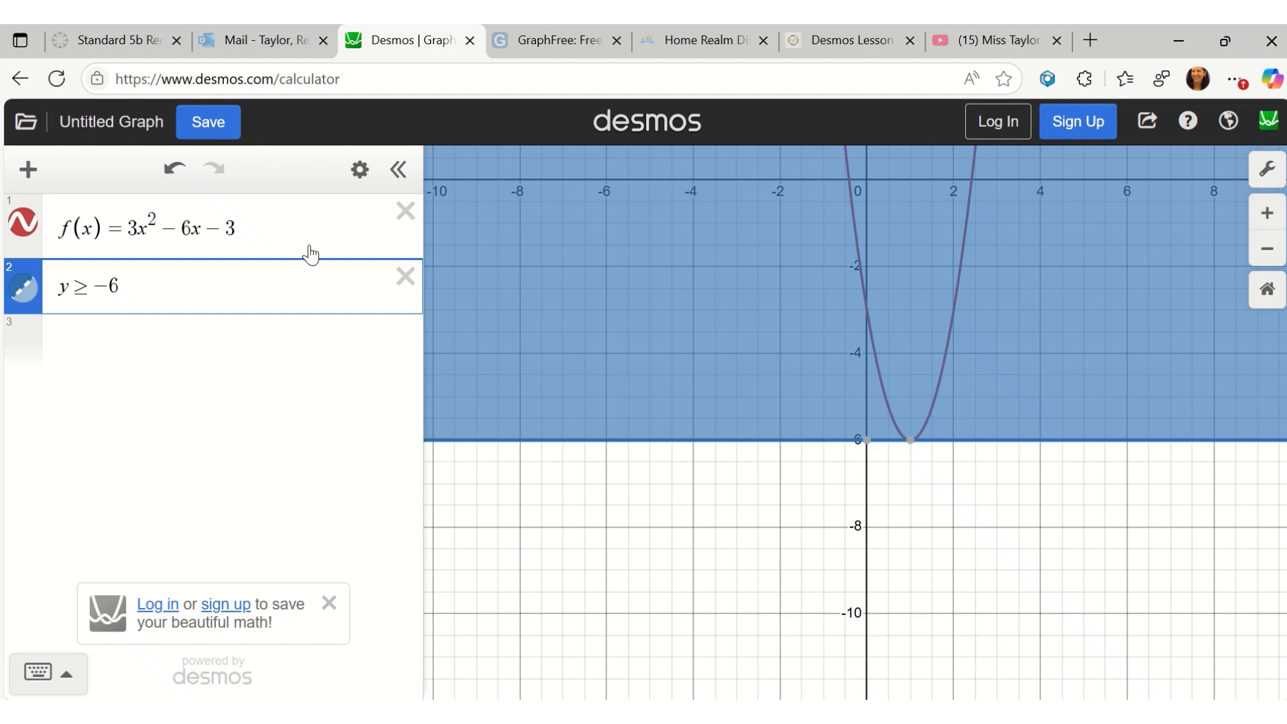
# Step: Delete the inequality and the current function, and enter f(x) = −x² − 4x + 3 as the first expression
pyautogui.click(405, 279)
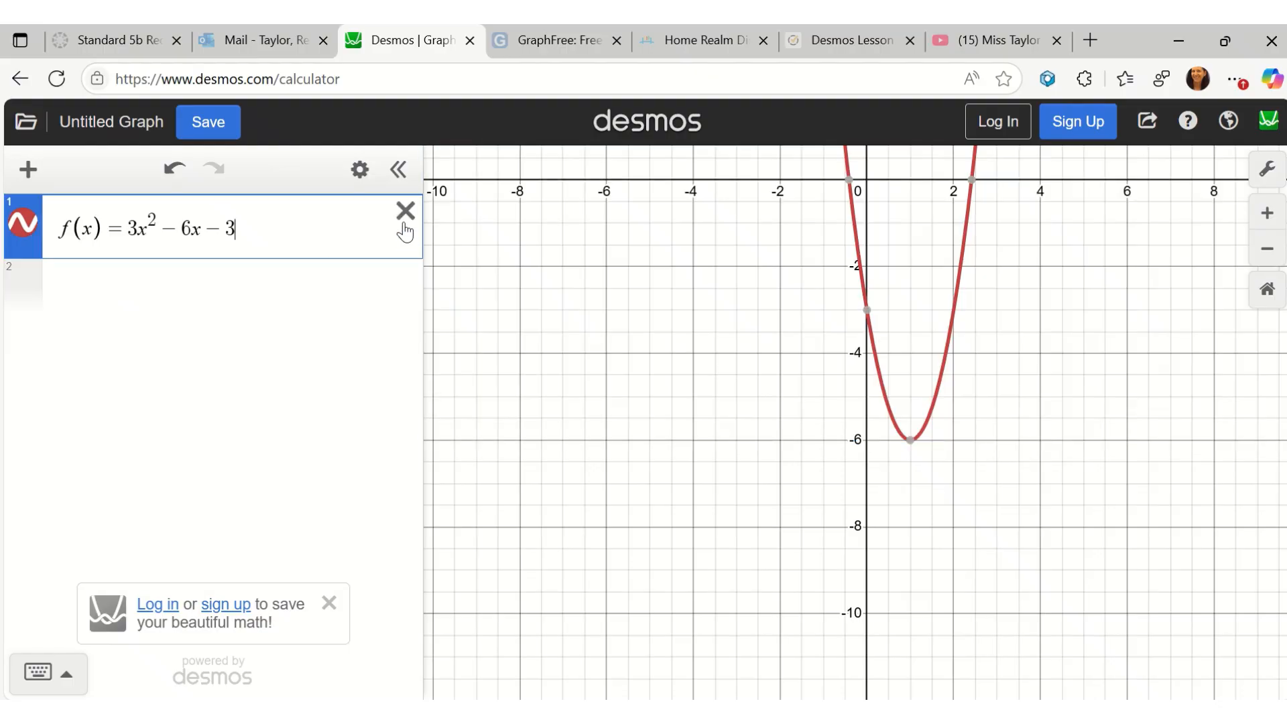
pyautogui.click(404, 212)
pyautogui.write('f(x)=')
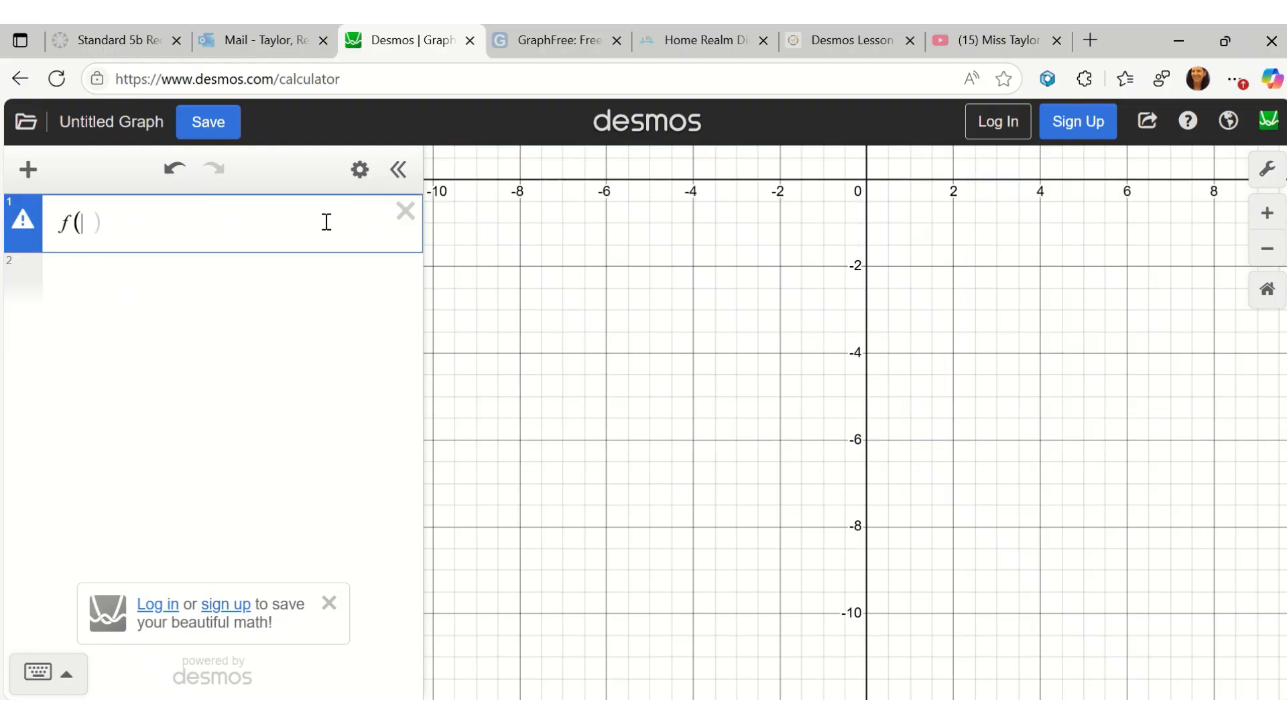
pyautogui.write('-x^2')
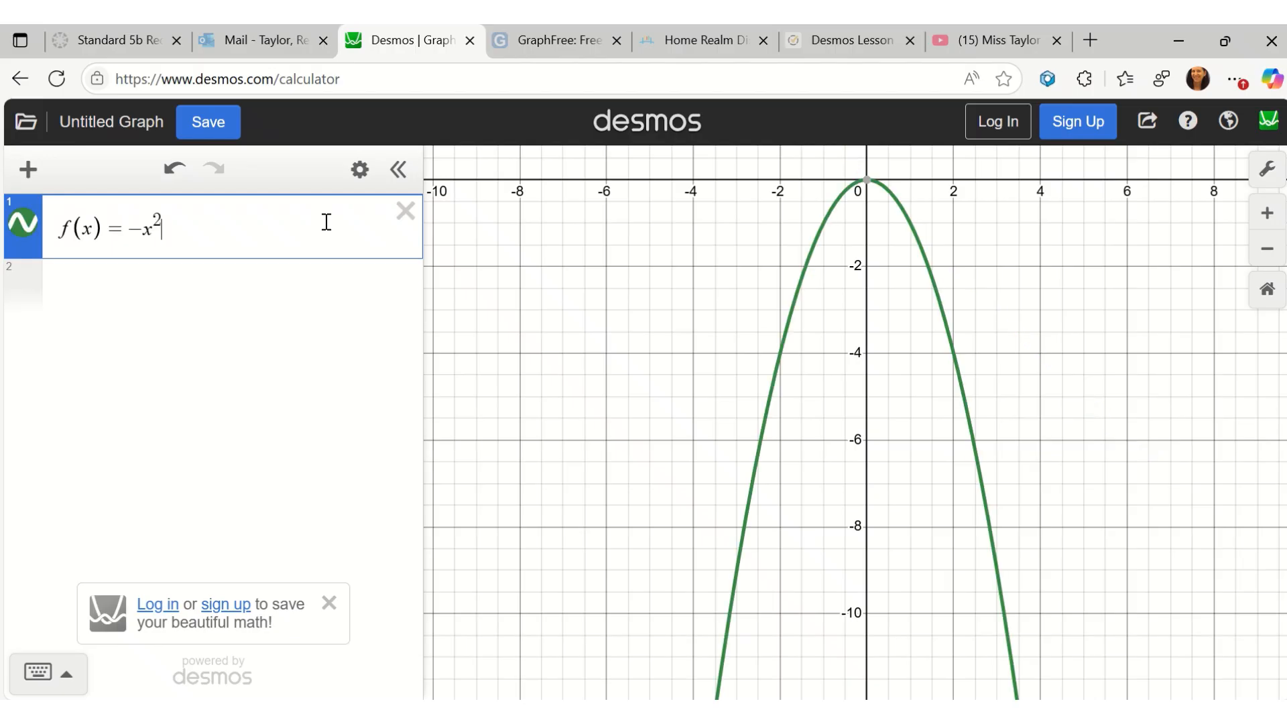
pyautogui.write('-')
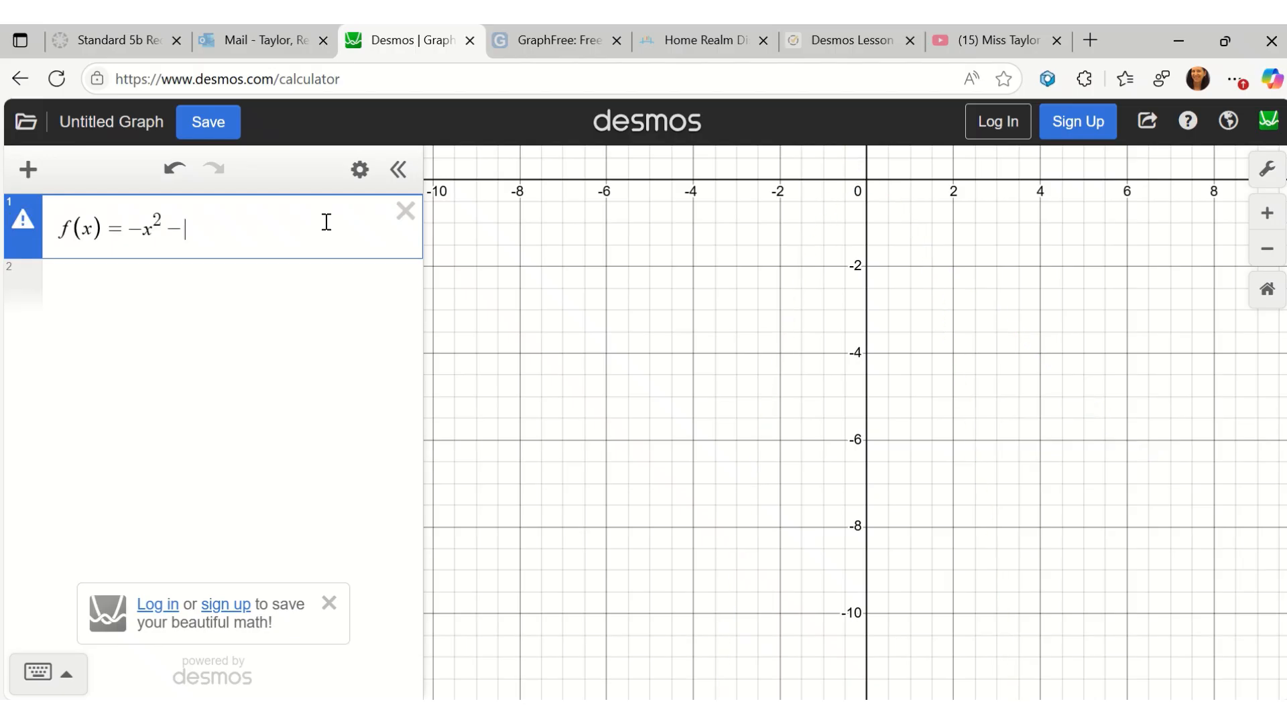
pyautogui.write('4x+3')
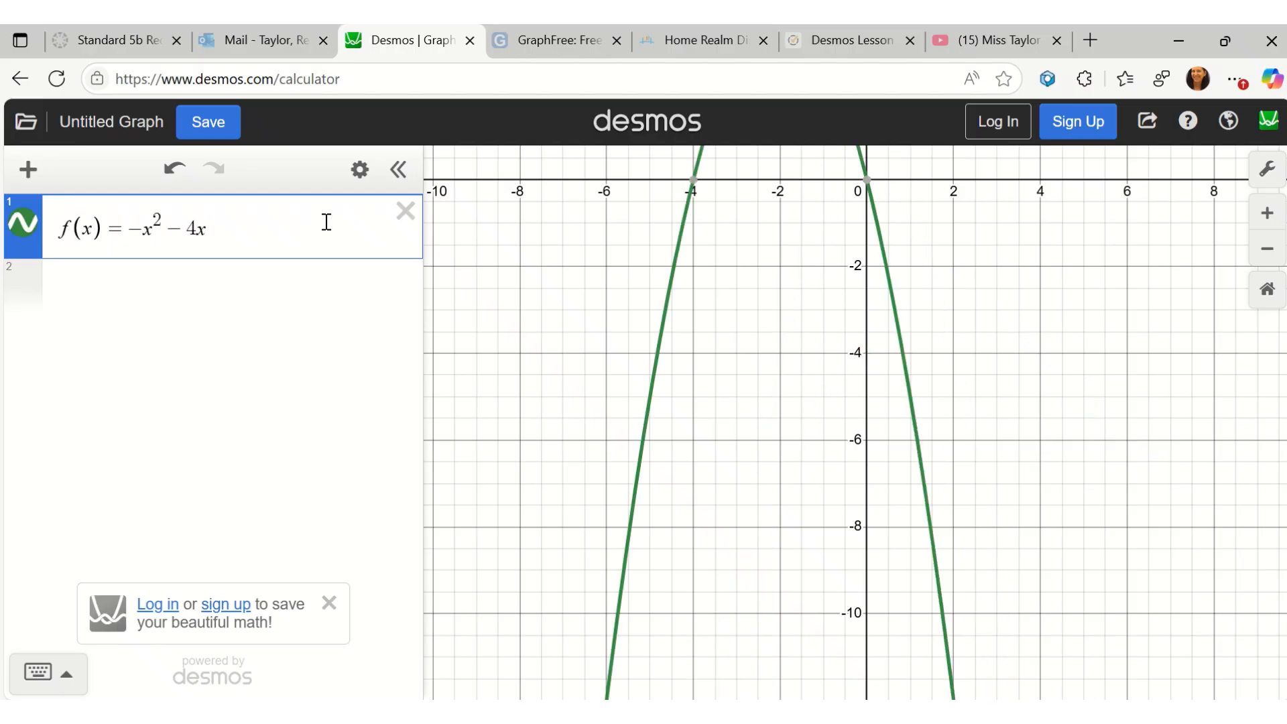
# Step: Show the coordinates of the vertex of f(x) = −x² − 4x + 3 on the graph
pyautogui.moveTo(523, 221); pyautogui.dragTo(526, 662)
pyautogui.click(316, 224)
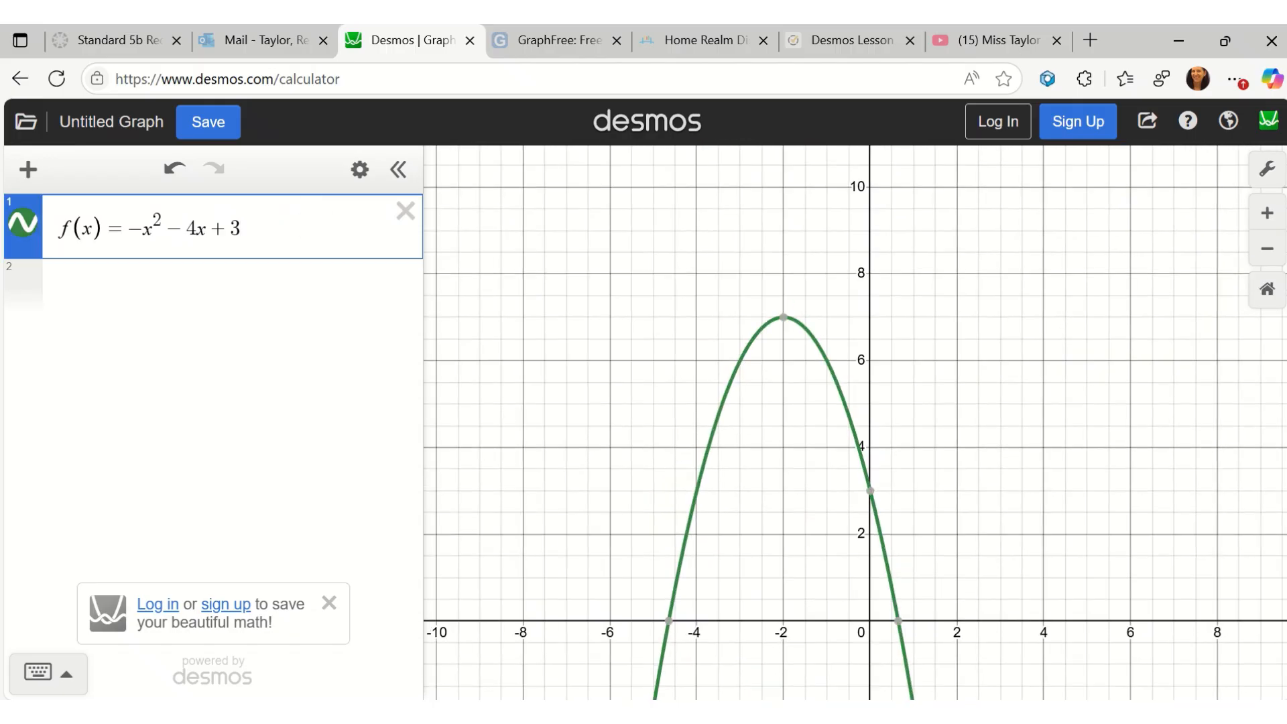
pyautogui.click(783, 317)
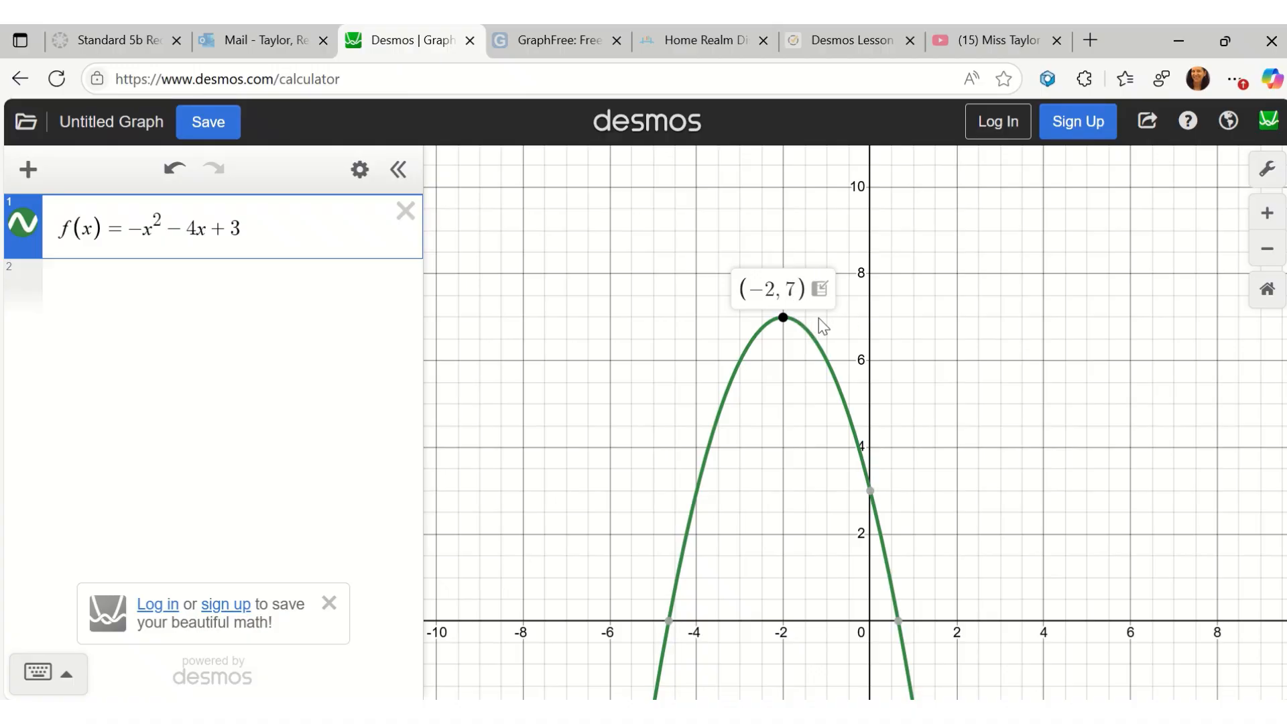
# Step: Add the inequality y ≥ 7 as the second expression to shade the region above the vertex
pyautogui.click(110, 298)
pyautogui.write('y')
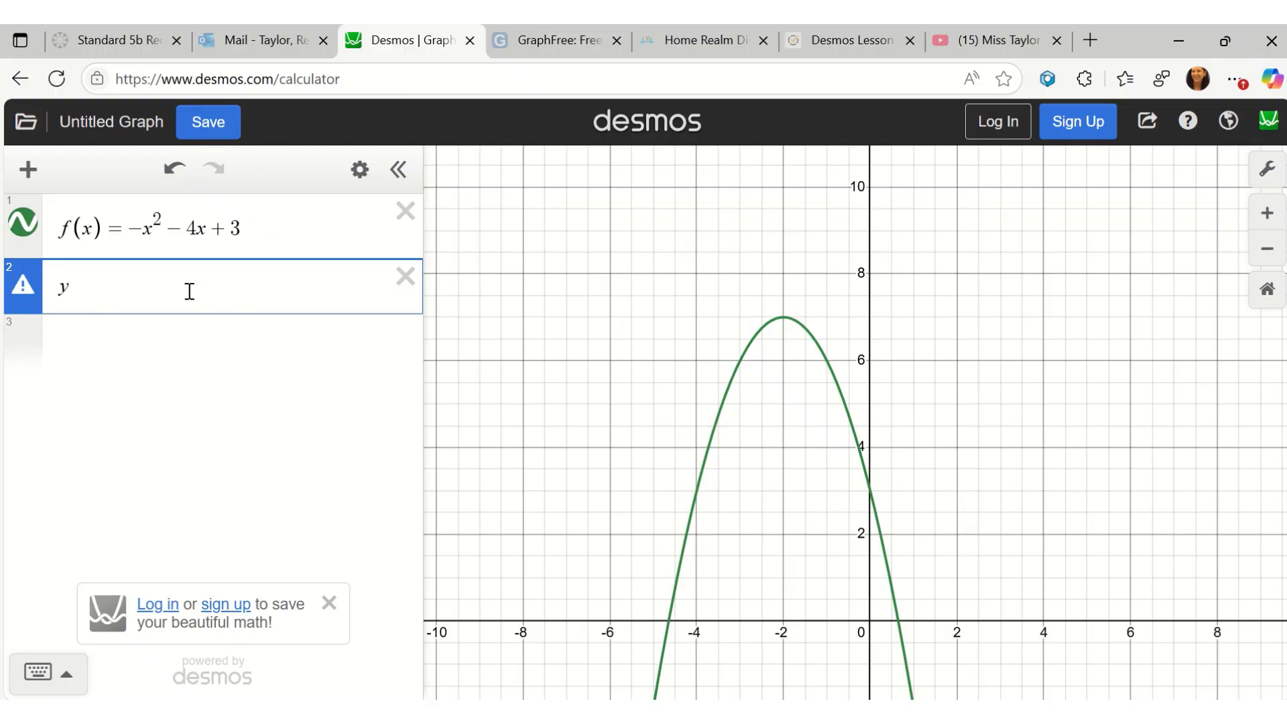
pyautogui.write('>')
pyautogui.write('7')
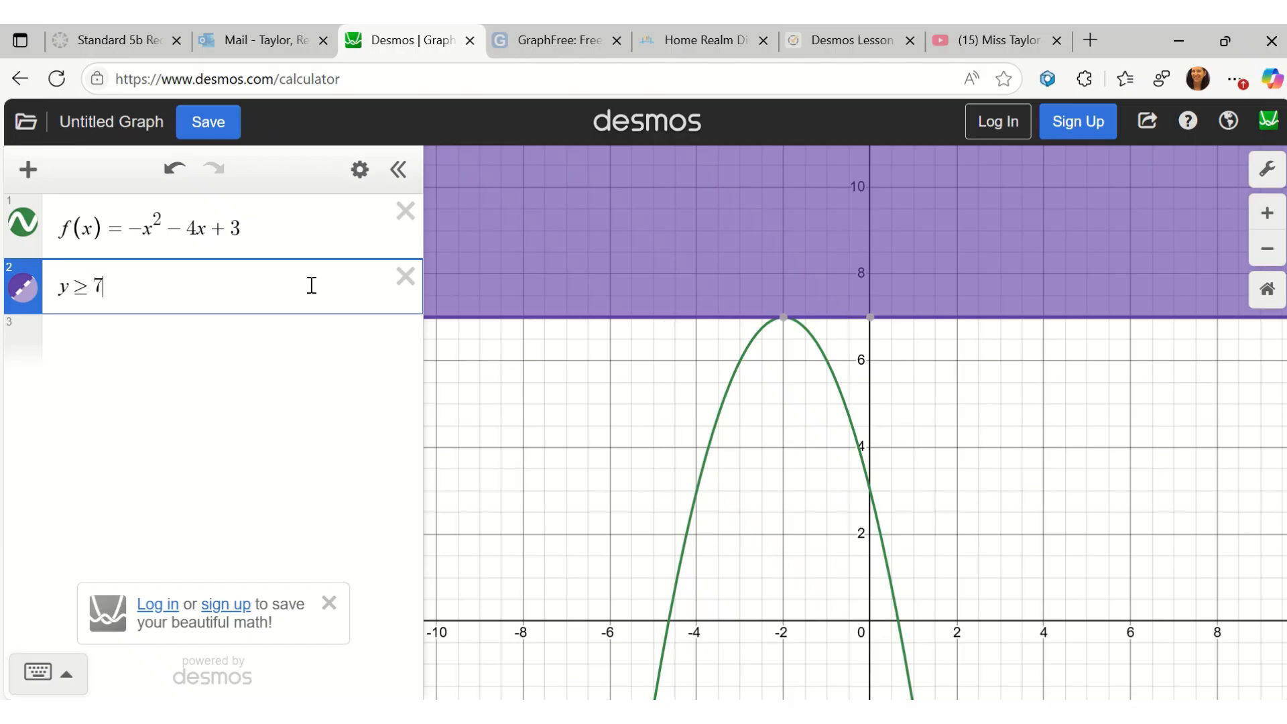
# Step: Change the inequality in the second expression to y ≤ 7 to shade the region below the vertex
pyautogui.press('BackSpace')
pyautogui.press('BackSpace')
pyautogui.write(',+')
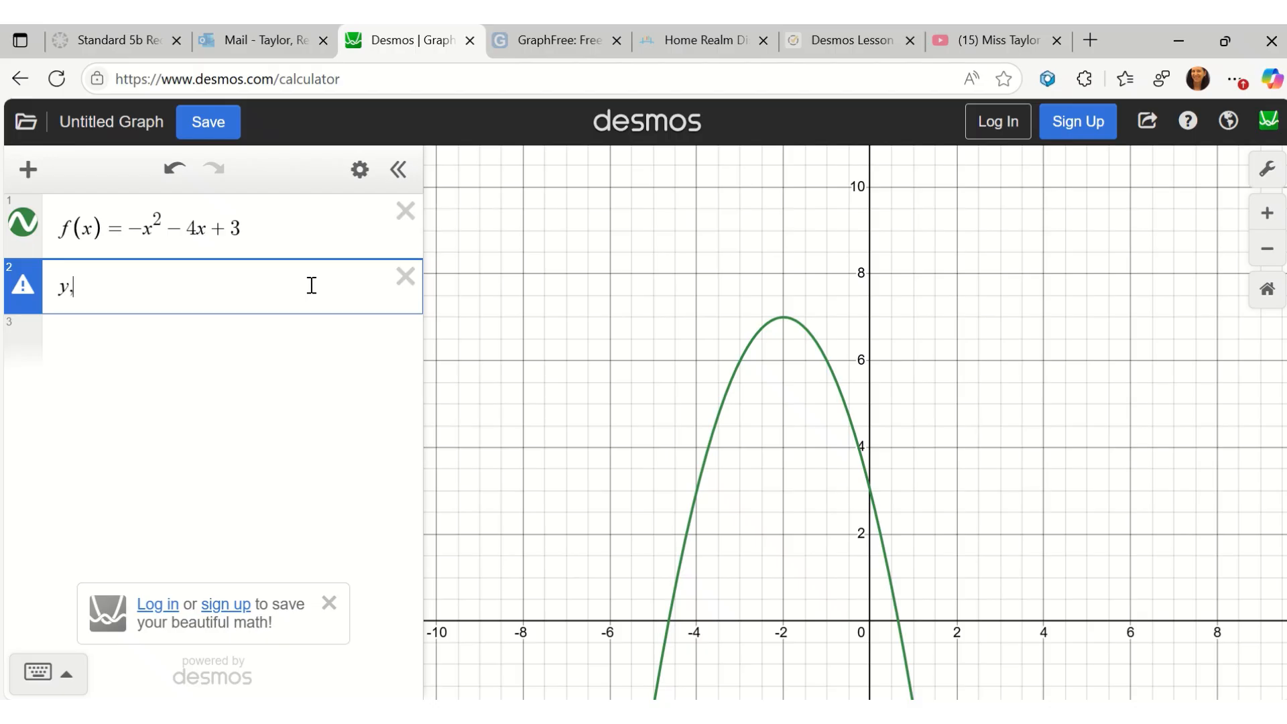
pyautogui.press('BackSpace')
pyautogui.press('BackSpace')
pyautogui.write(',')
pyautogui.press('BackSpace')
pyautogui.write('<')
pyautogui.write('7')
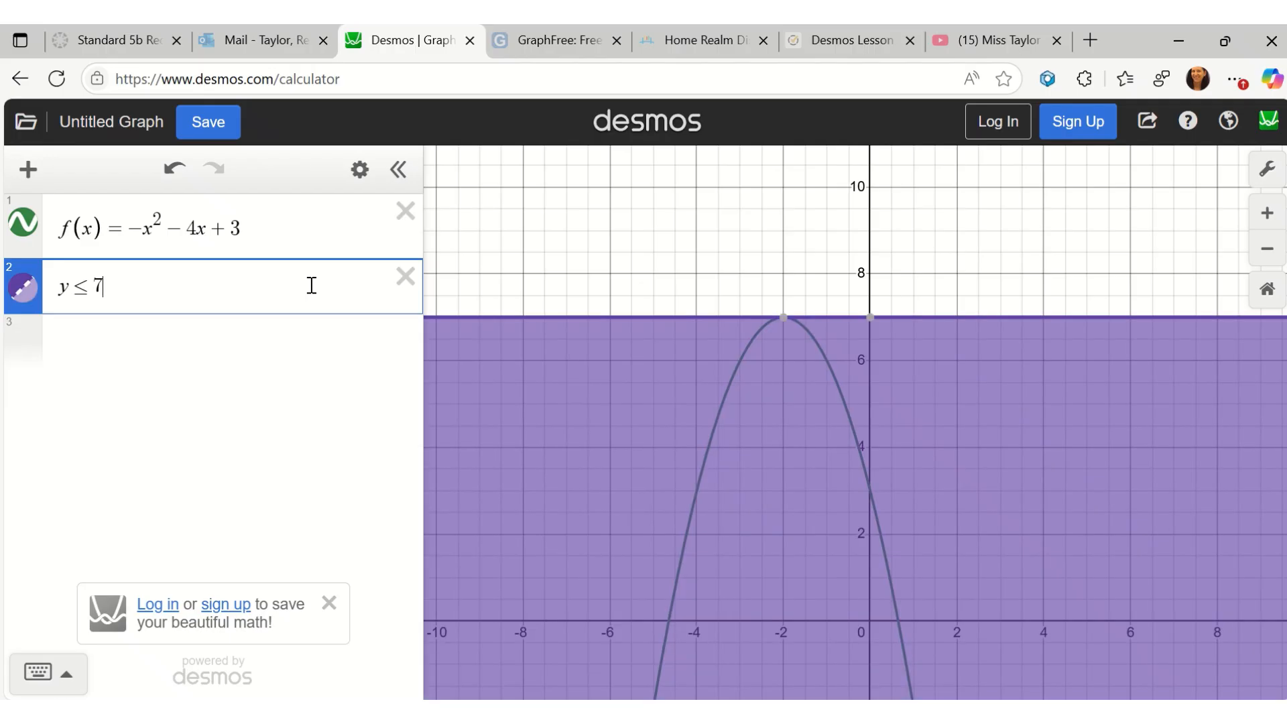
# Step: Trace points along the parabola f(x) = −x² − 4x + 3 between the vertex and its negative x-intercept
pyautogui.click(725, 383)
pyautogui.moveTo(725, 387)
pyautogui.mouseDown()
pyautogui.moveTo(711, 452)
pyautogui.moveTo(717, 439)
pyautogui.mouseUp()
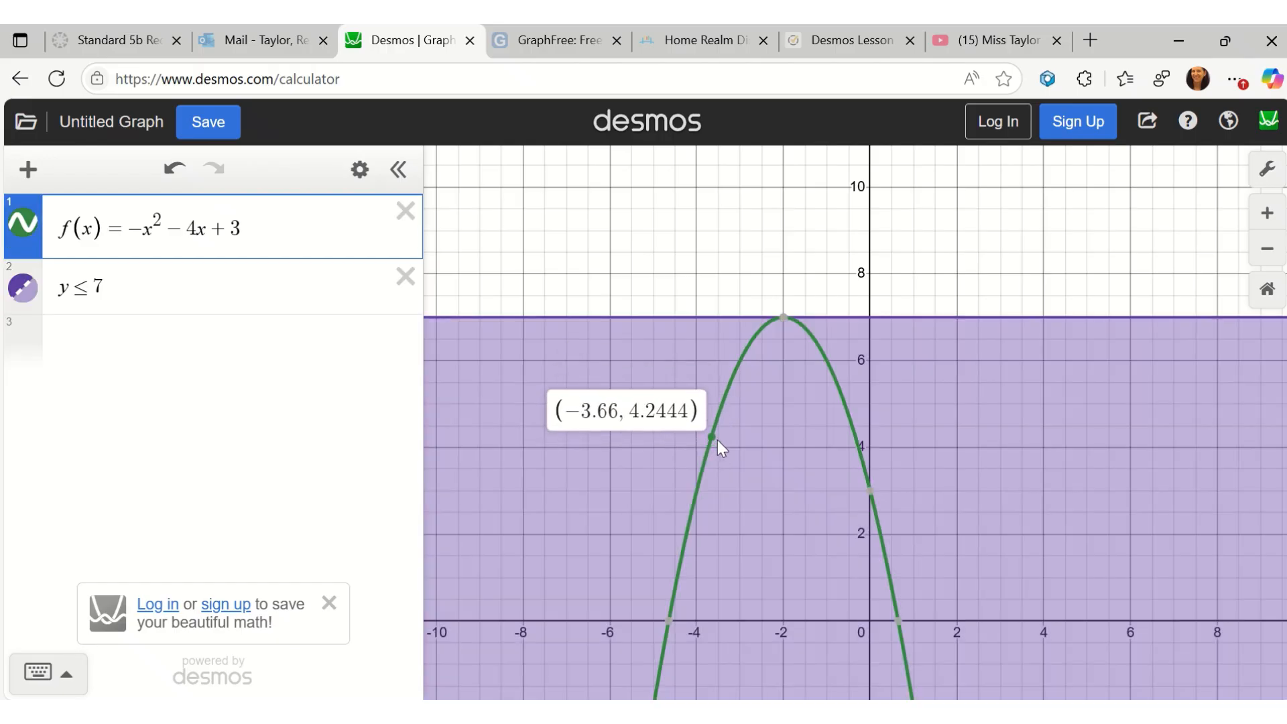
pyautogui.moveTo(717, 439)
pyautogui.mouseDown()
pyautogui.moveTo(722, 392)
pyautogui.moveTo(757, 344)
pyautogui.moveTo(732, 411)
pyautogui.mouseUp()
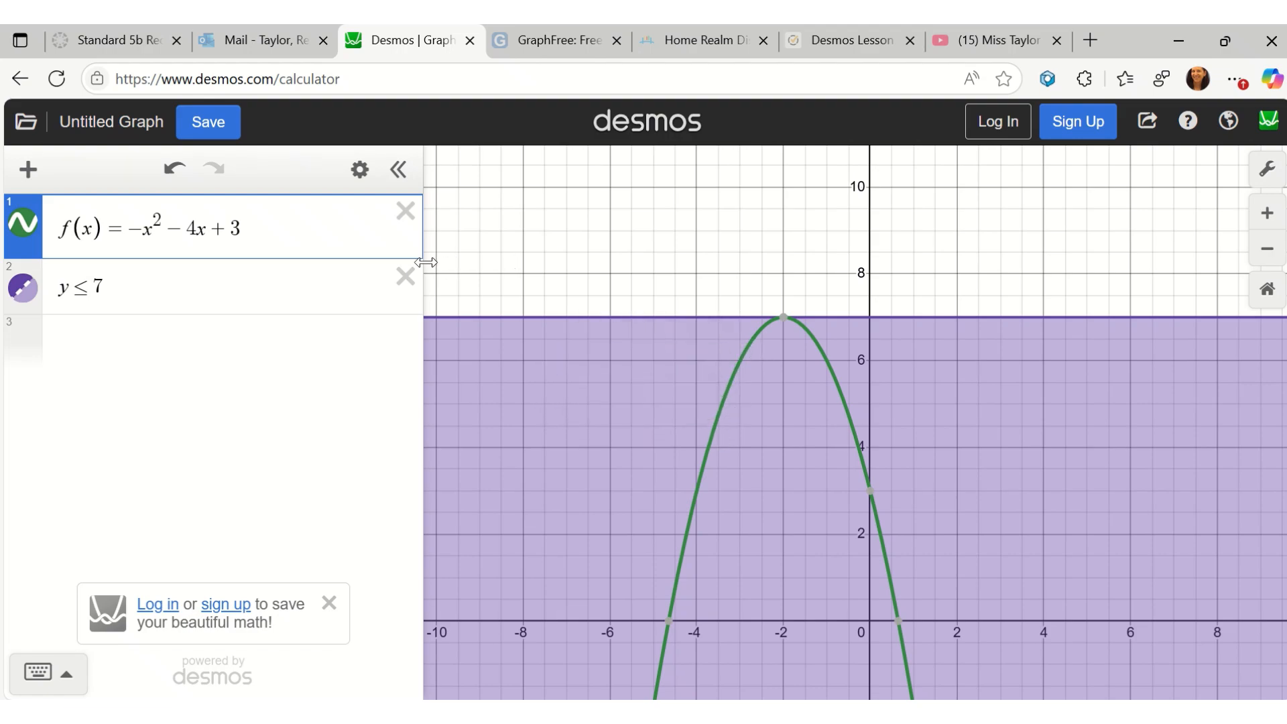
# Step: Delete the inequality and clear everything after the equals sign in the first expression
pyautogui.click(405, 275)
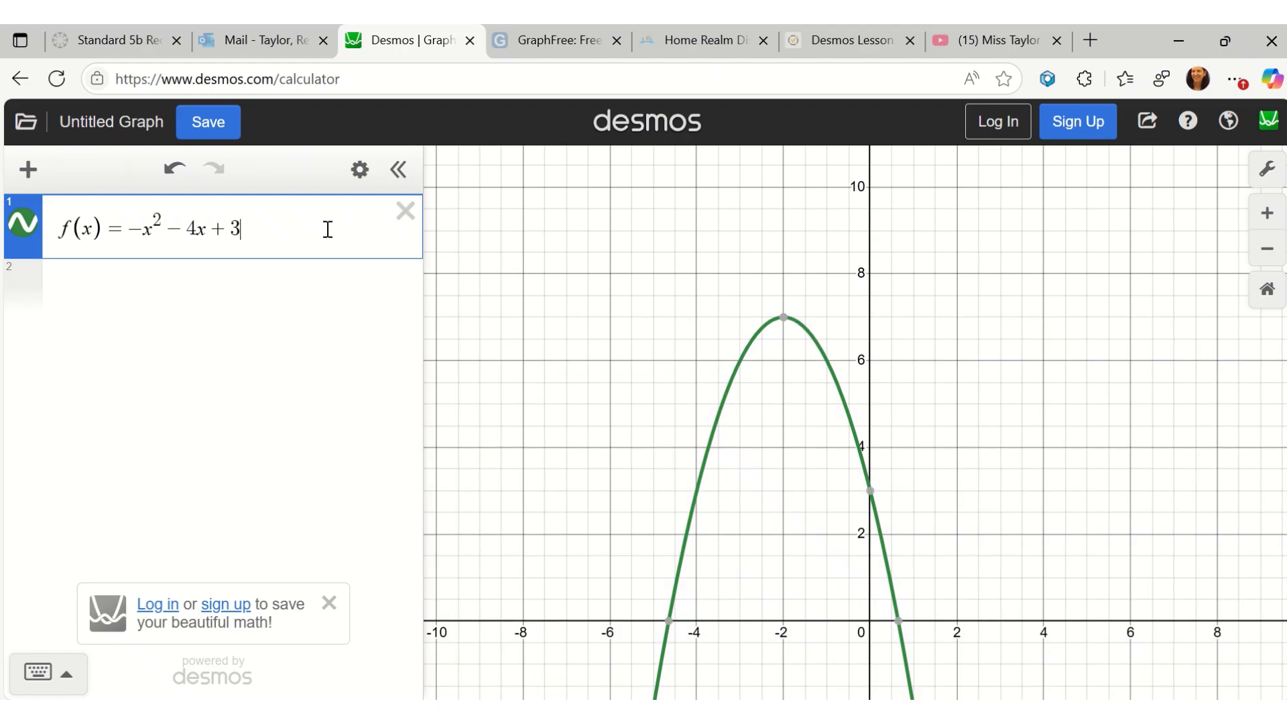
pyautogui.press('BackSpace')
pyautogui.press('BackSpace')
pyautogui.press('BackSpace')
pyautogui.press('BackSpace')
pyautogui.press('BackSpace')
pyautogui.press('BackSpace')
pyautogui.press('BackSpace')
pyautogui.press('BackSpace')
pyautogui.press('BackSpace')
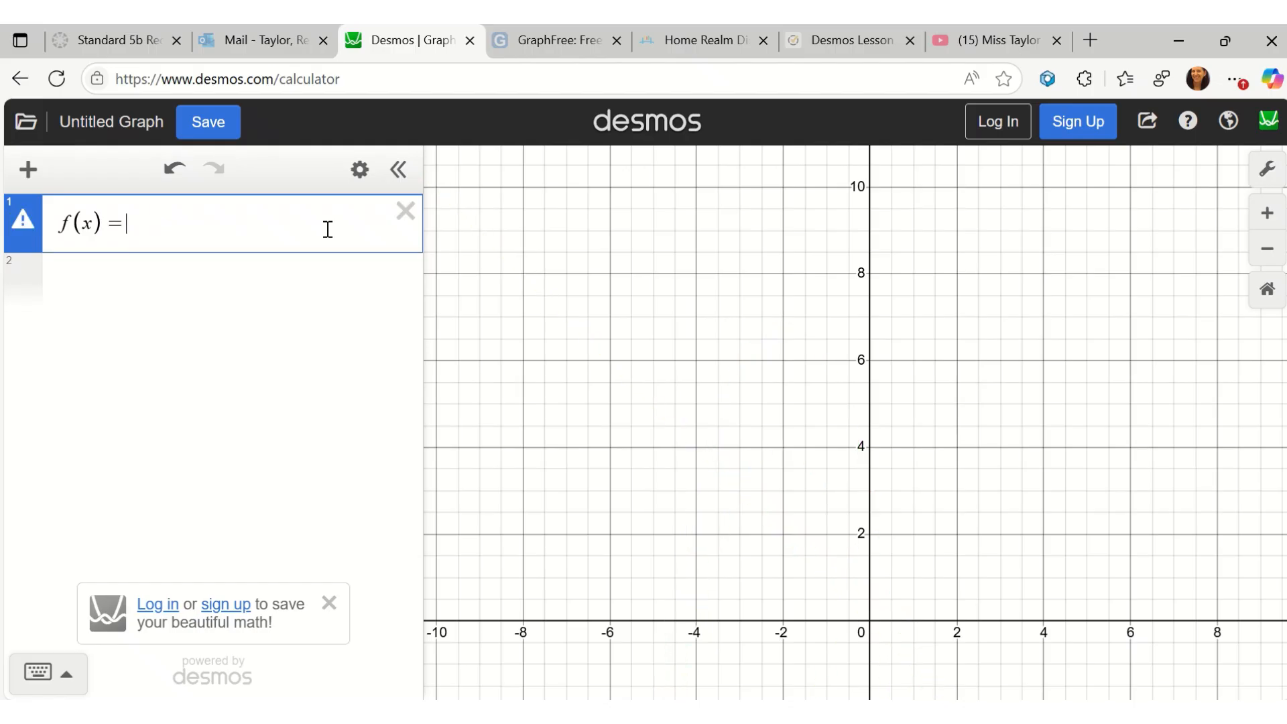
# Step: Complete the first expression as f(x) = −1/2x² + 3x + 4
pyautogui.write('-1/2')
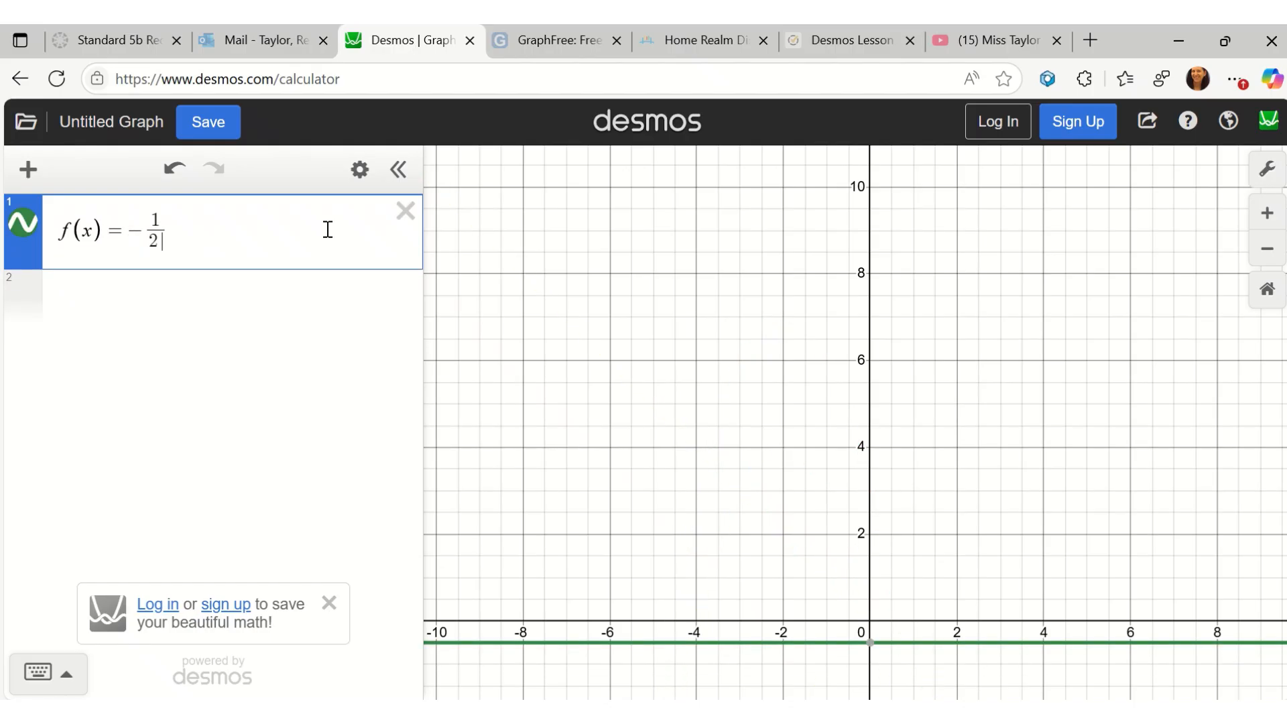
pyautogui.press('Right')
pyautogui.write('x^2')
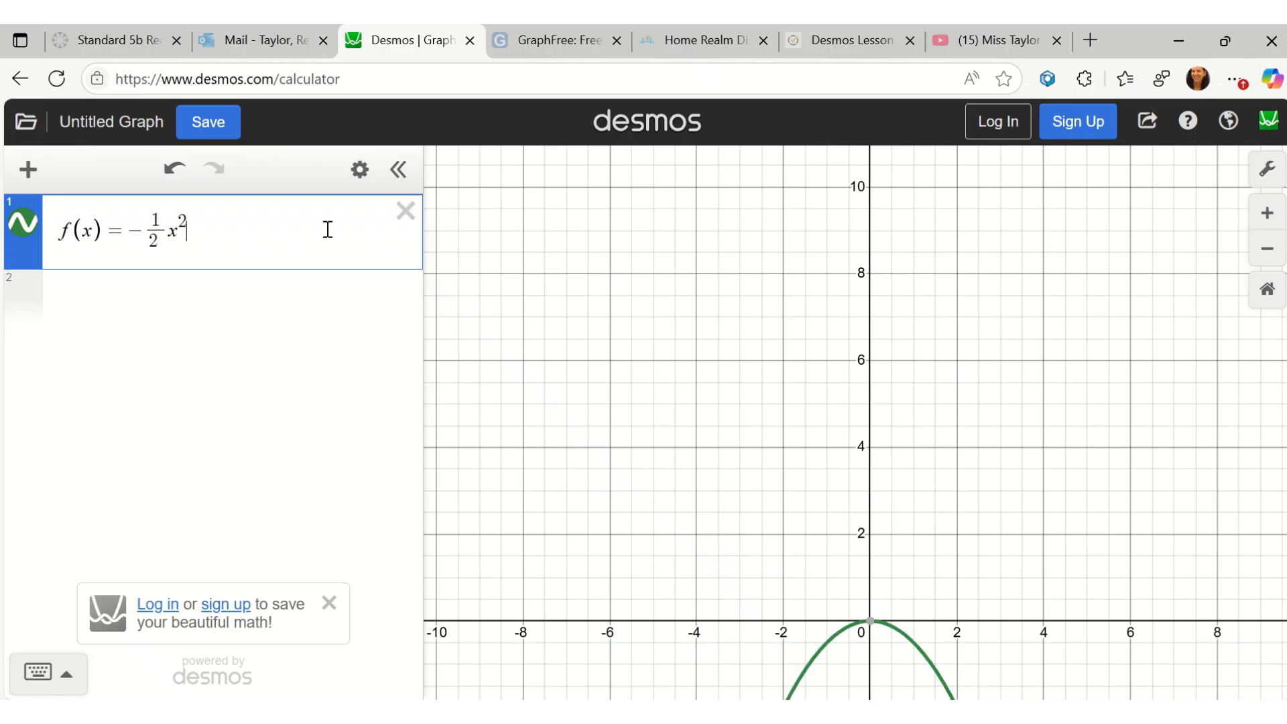
pyautogui.write('+3')
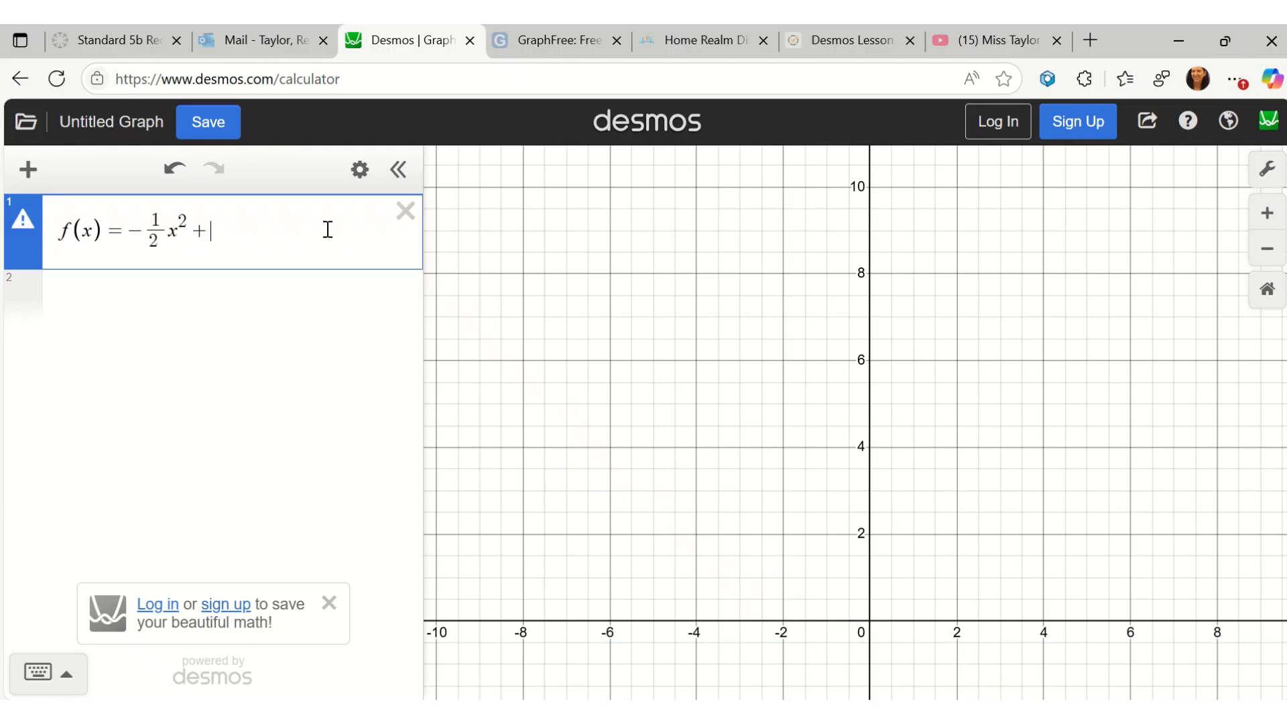
pyautogui.write('x+4')
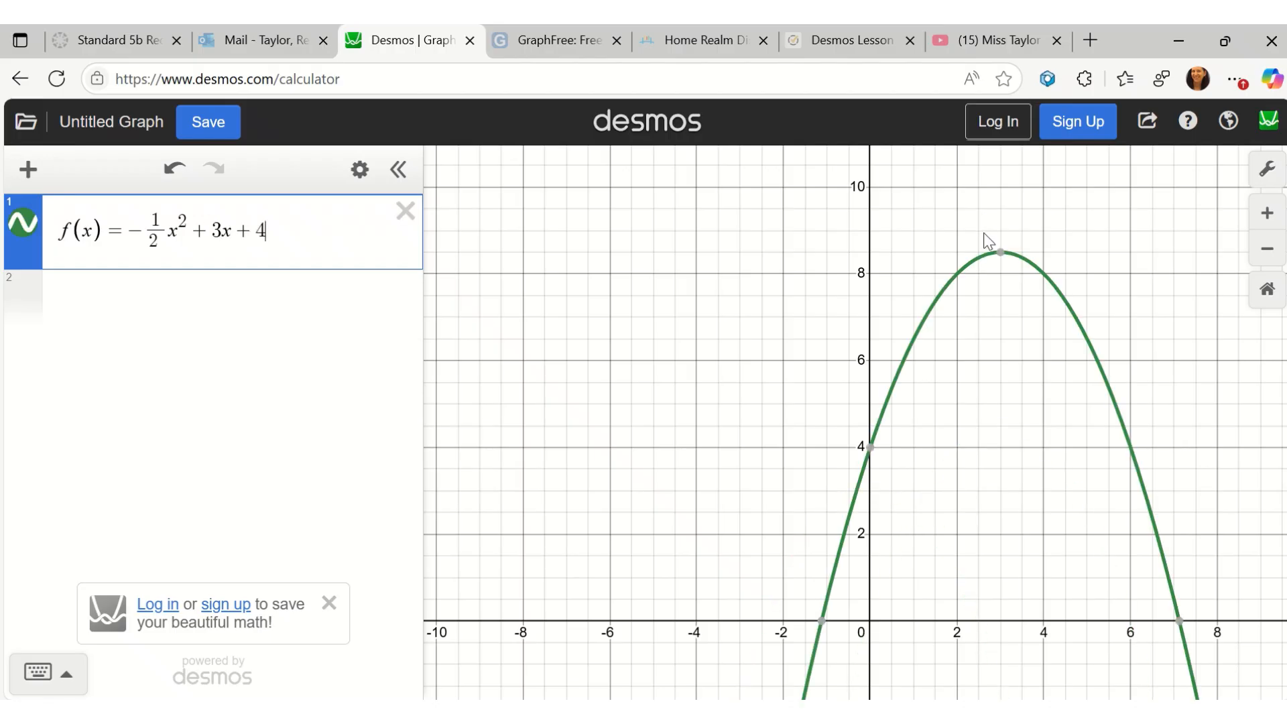
# Step: Show the coordinates of the vertex of f(x) = −1/2x² + 3x + 4 on the graph
pyautogui.click(1000, 254)
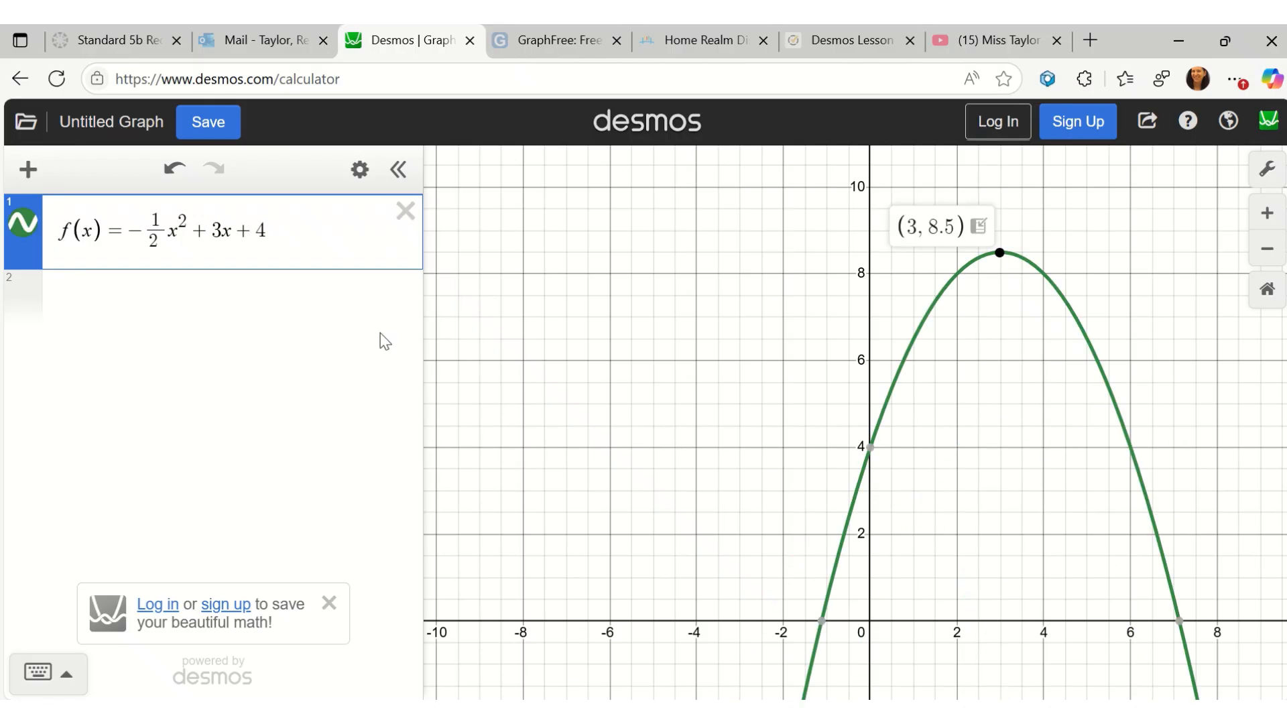
pyautogui.click(214, 298)
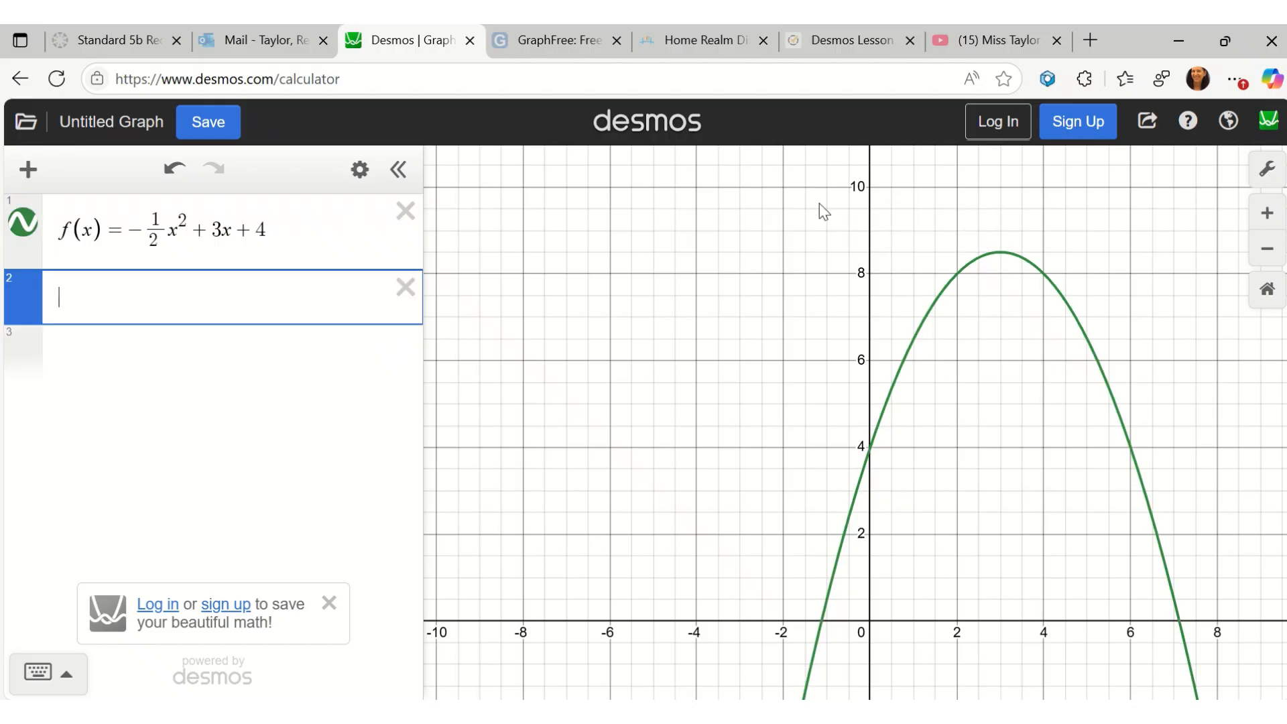
pyautogui.click(1000, 254)
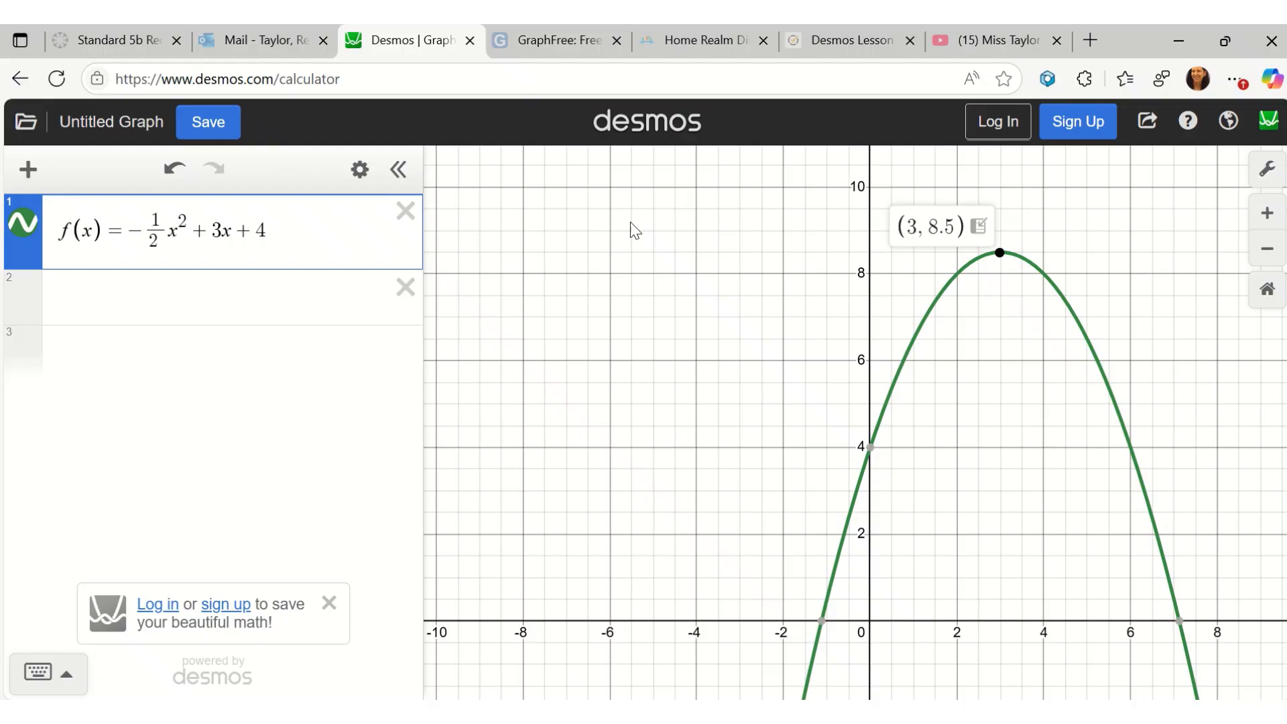
# Step: Enter y ≤ 8.5 as the second expression to shade the region below the vertex
pyautogui.click(179, 304)
pyautogui.write('y')
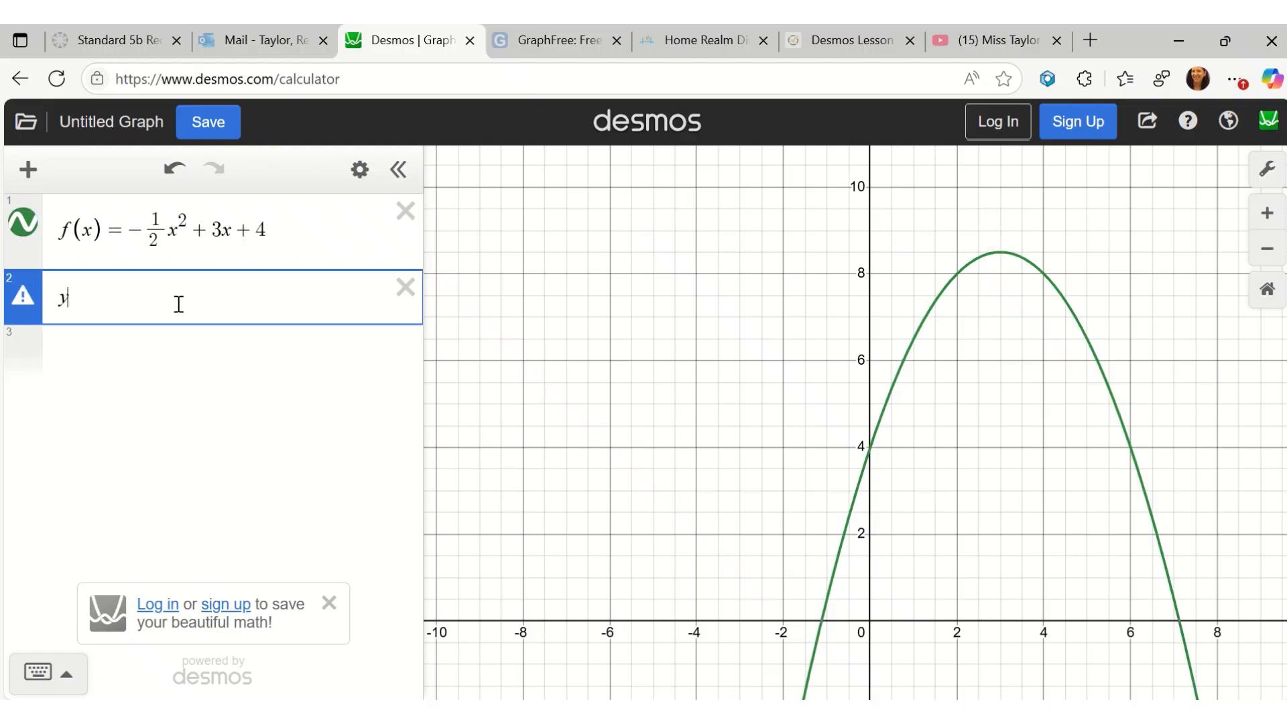
pyautogui.write('<')
pyautogui.write('8')
pyautogui.write('.5')
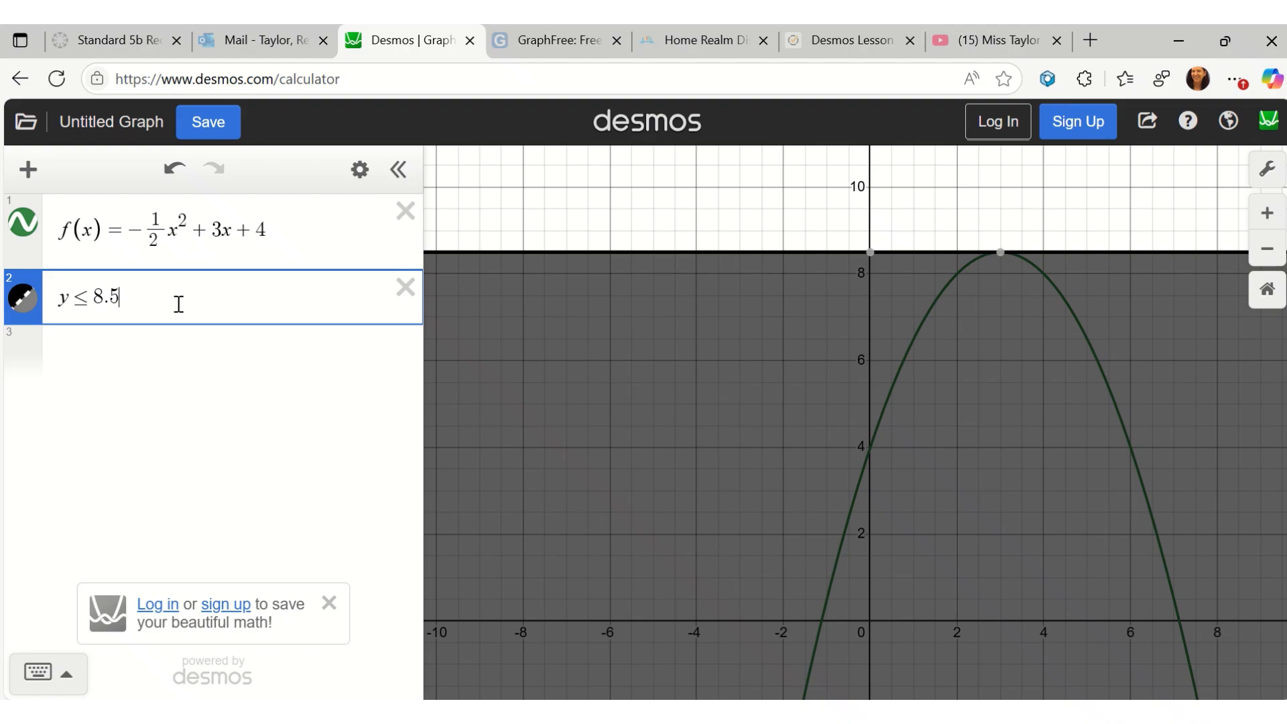
pyautogui.click(476, 394)
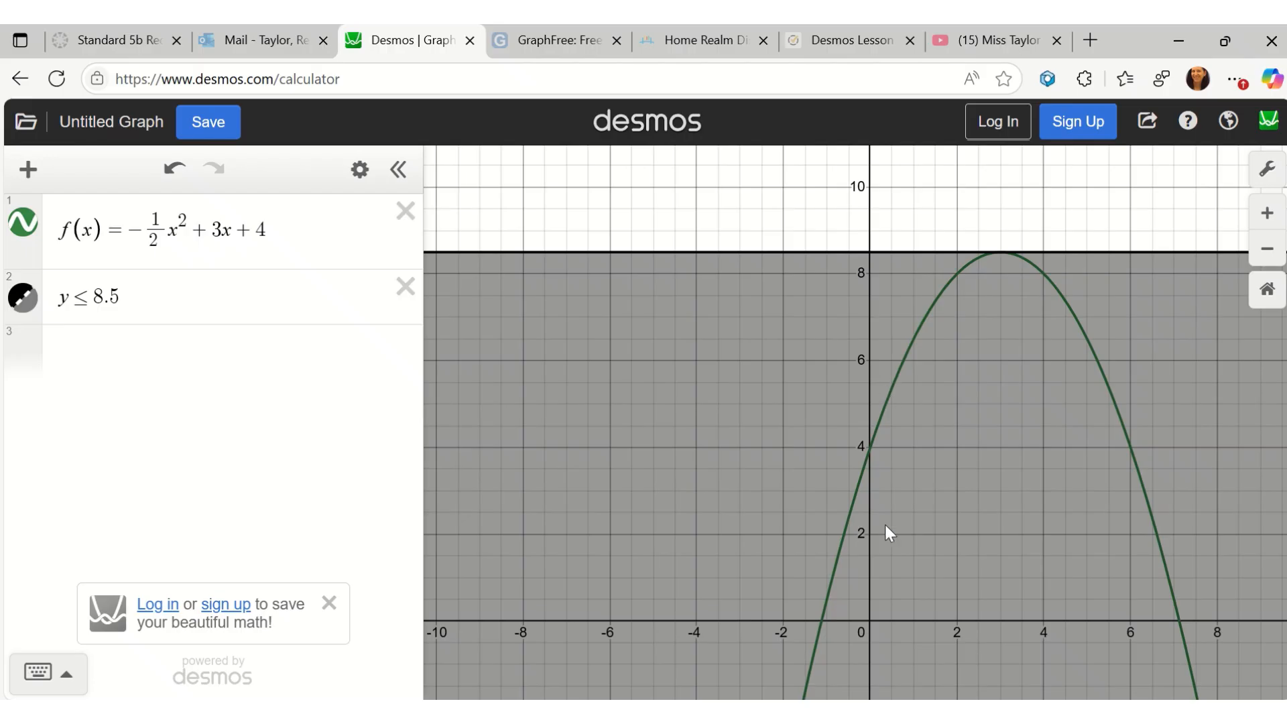
# Step: Delete the inequality y ≤ 8.5 and clear the right-hand side of the function in the first expression
pyautogui.click(405, 287)
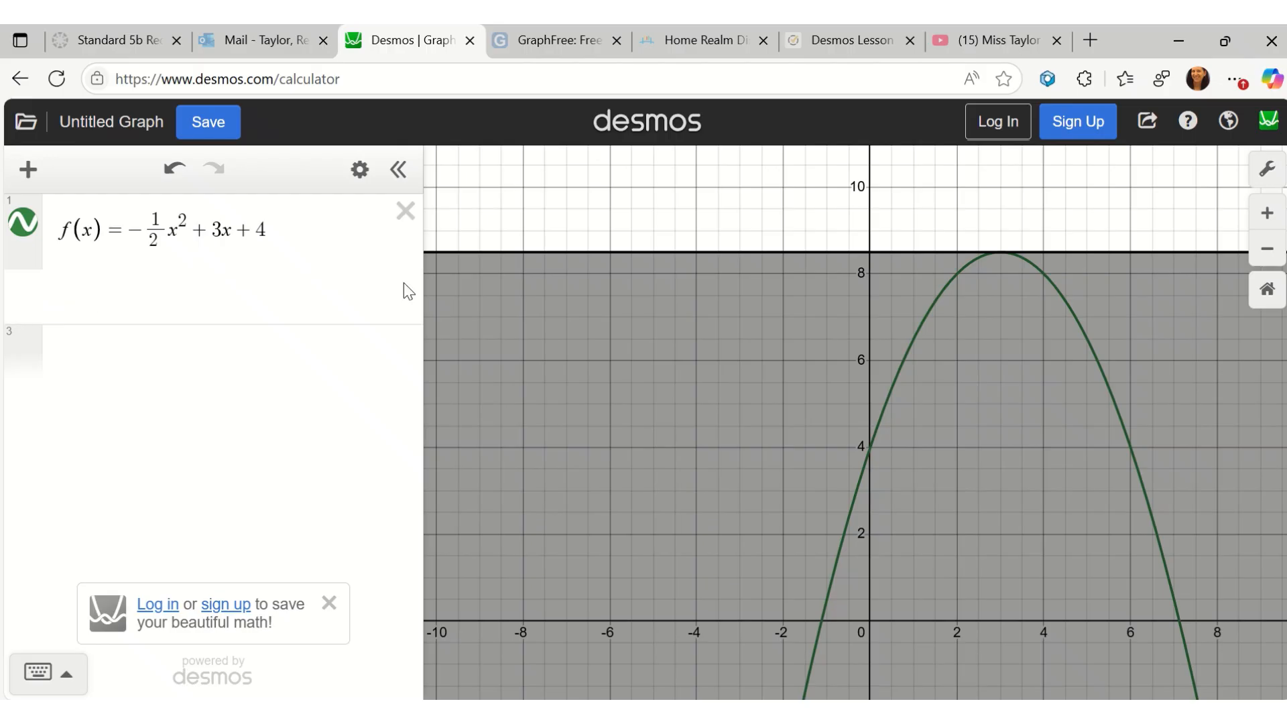
pyautogui.click(339, 243)
pyautogui.press('BackSpace')
pyautogui.press('BackSpace')
pyautogui.press('BackSpace')
pyautogui.press('BackSpace')
pyautogui.press('BackSpace')
pyautogui.press('BackSpace')
pyautogui.press('BackSpace')
pyautogui.press('BackSpace')
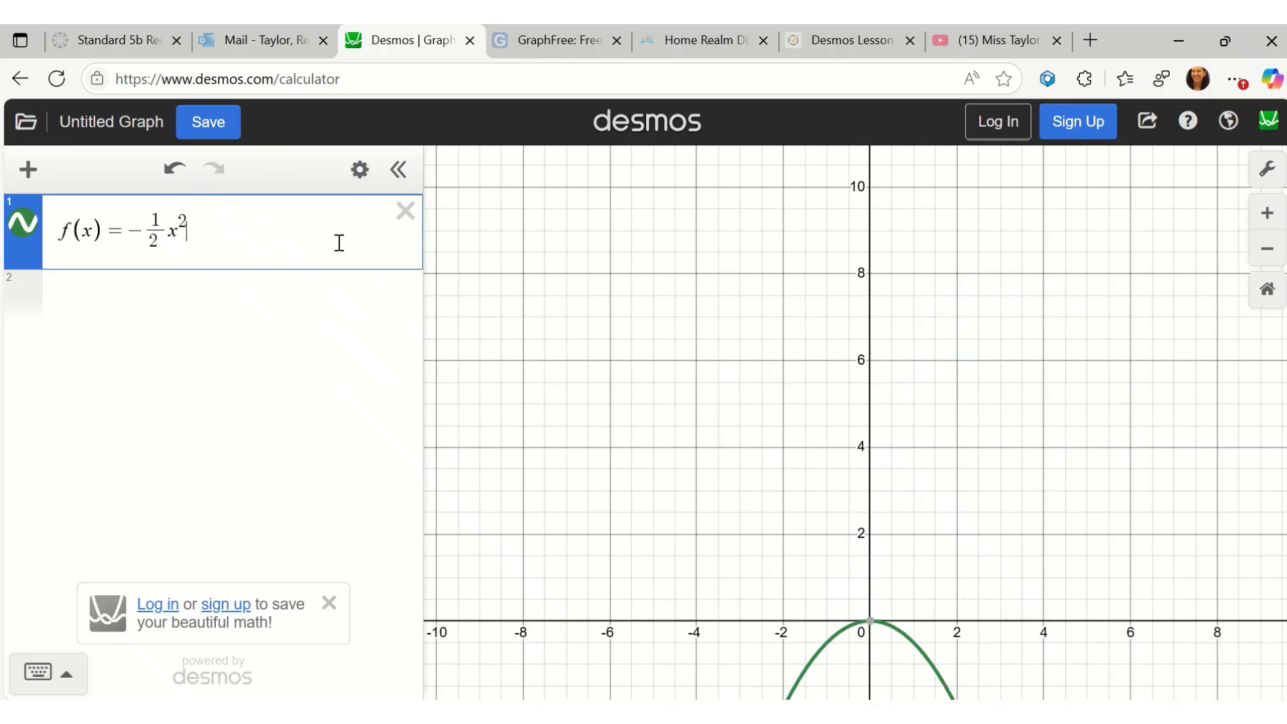
pyautogui.press('BackSpace')
pyautogui.press('BackSpace')
pyautogui.press('BackSpace')
pyautogui.press('BackSpace')
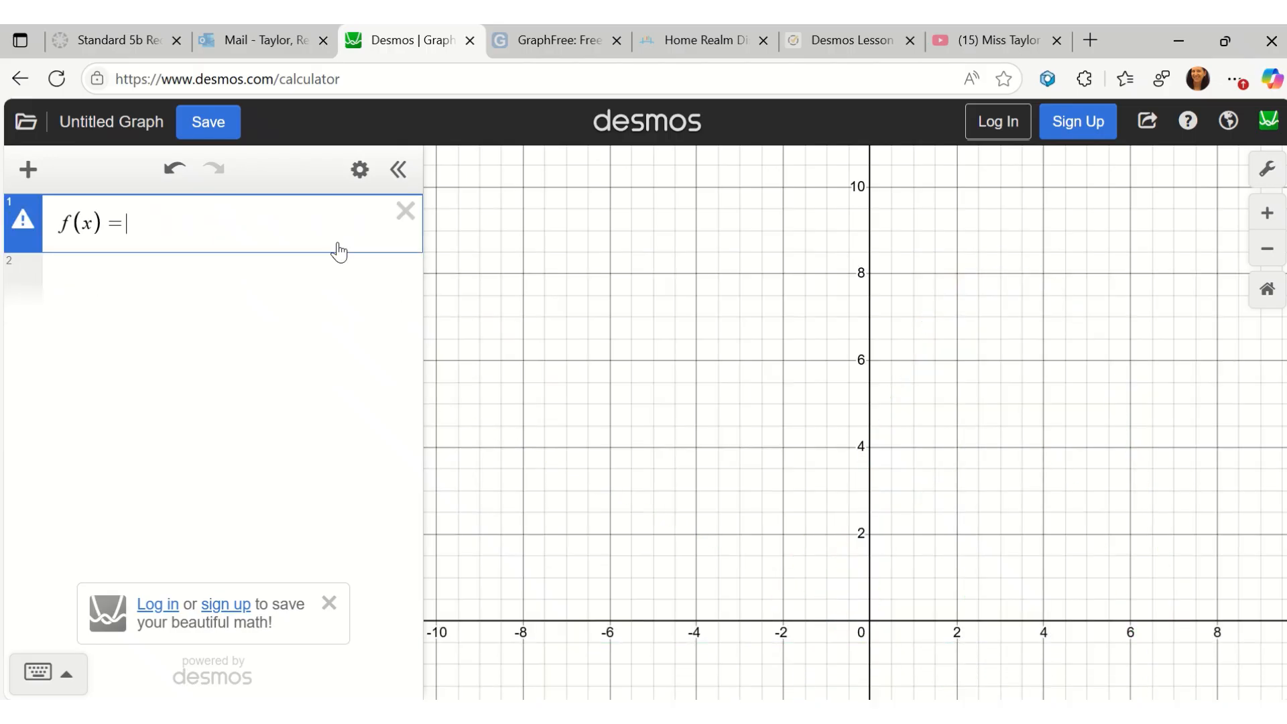
# Step: Complete the first expression as f(x) = 2x² + 3x − 5
pyautogui.write('2x^2')
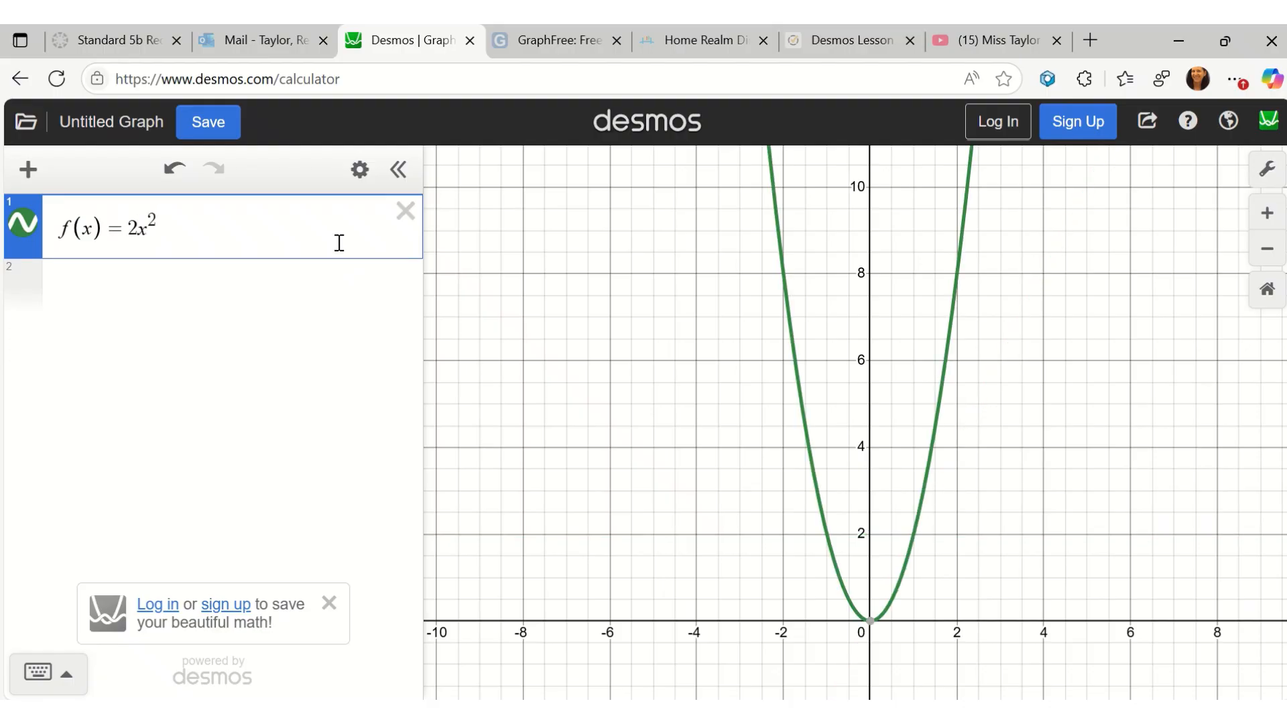
pyautogui.press('Right')
pyautogui.write('+3x-5')
# Step: Show the coordinates of the vertex of f(x) = 2x² + 3x − 5 on the graph
pyautogui.moveTo(855, 536); pyautogui.dragTo(893, 312)
pyautogui.click(925, 489)
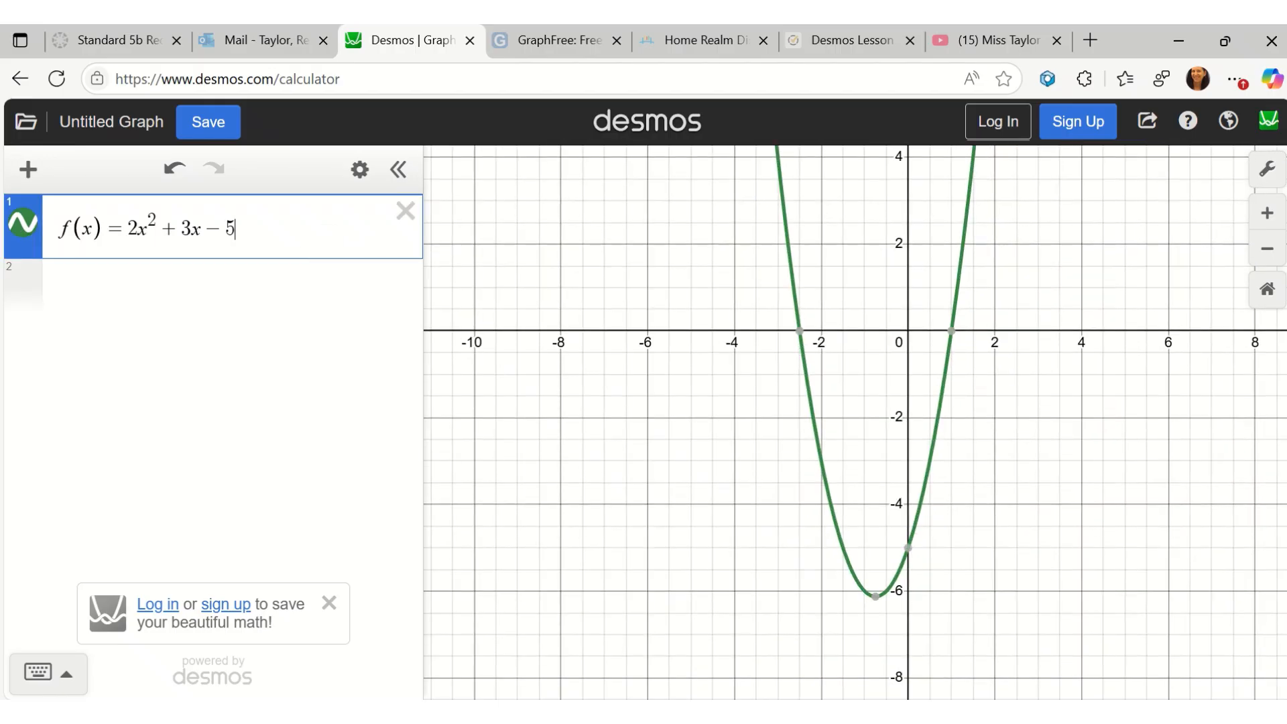
pyautogui.click(874, 602)
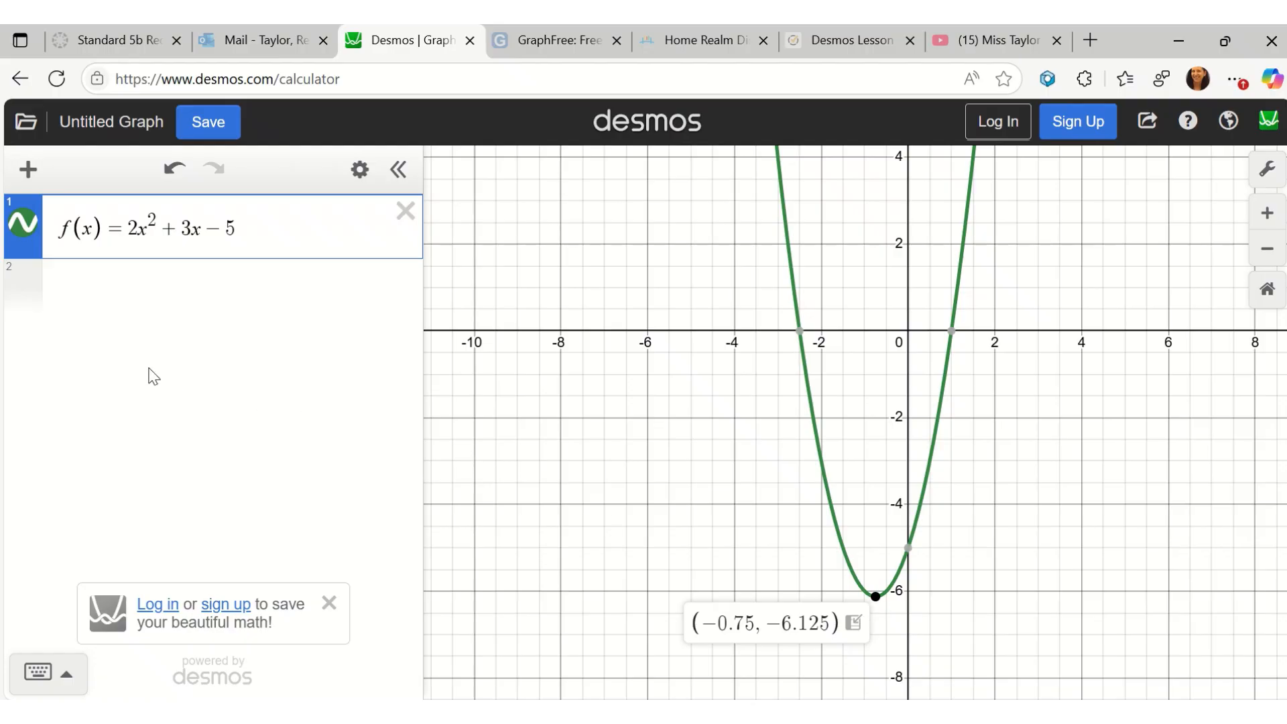
# Step: Enter y ≥ −6.125 as the second expression, checking the vertex for the boundary value
pyautogui.click(174, 295)
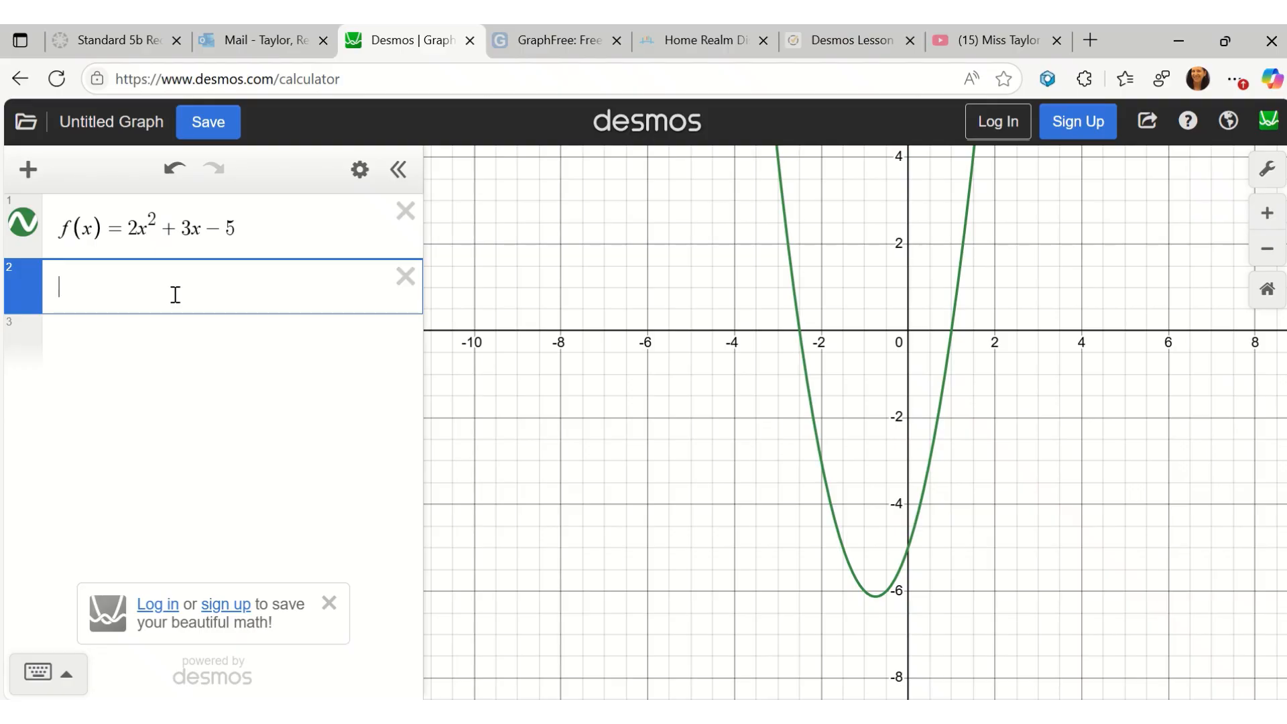
pyautogui.write('y ')
pyautogui.write('>')
pyautogui.click(870, 592)
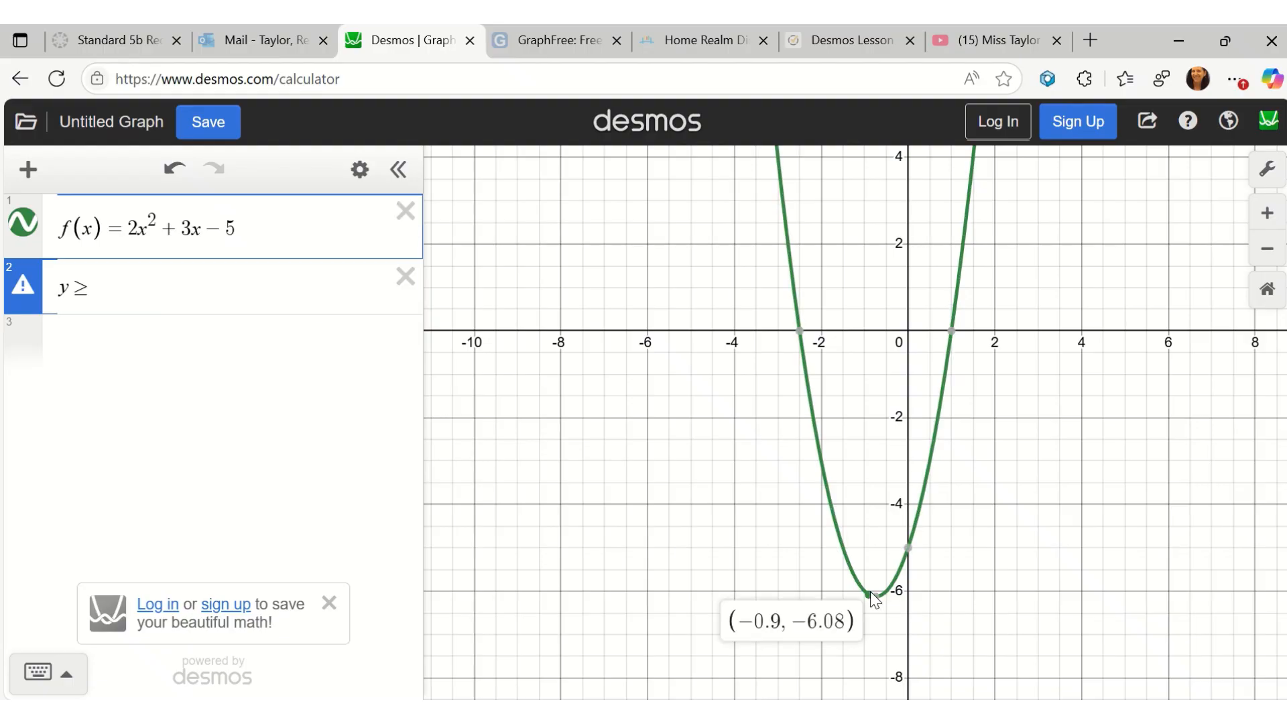
pyautogui.click(874, 595)
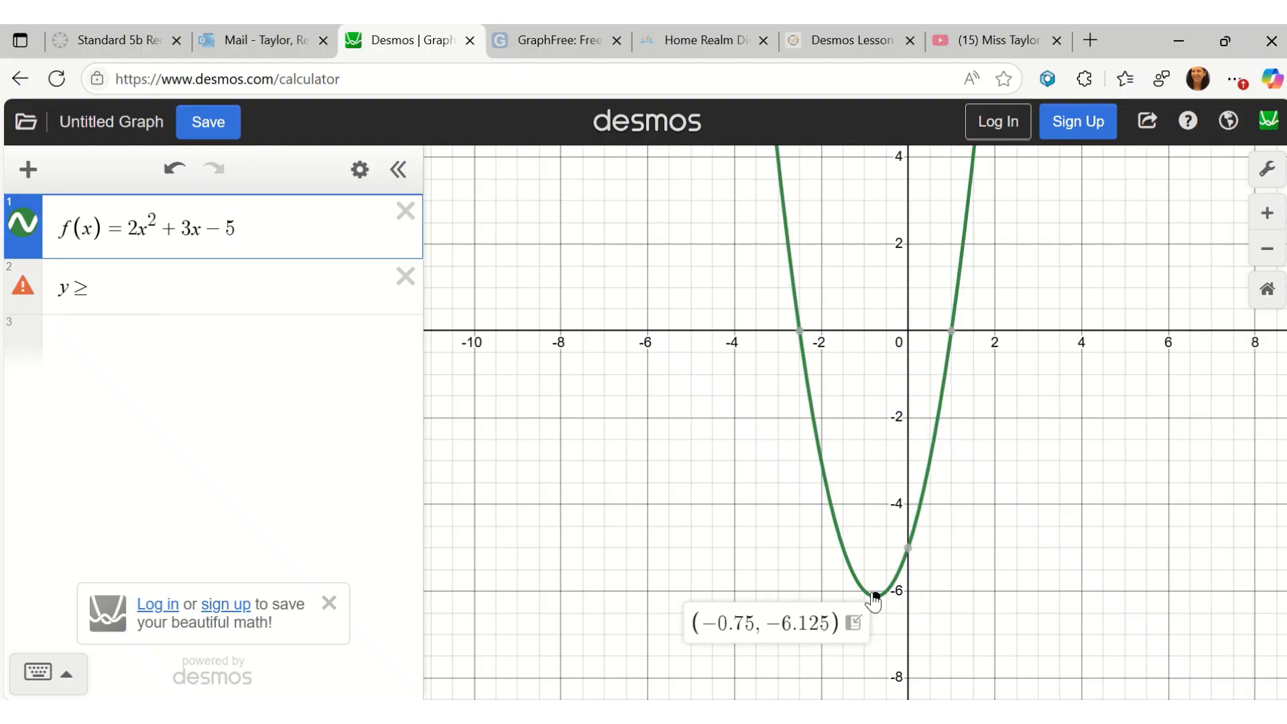
pyautogui.click(126, 280)
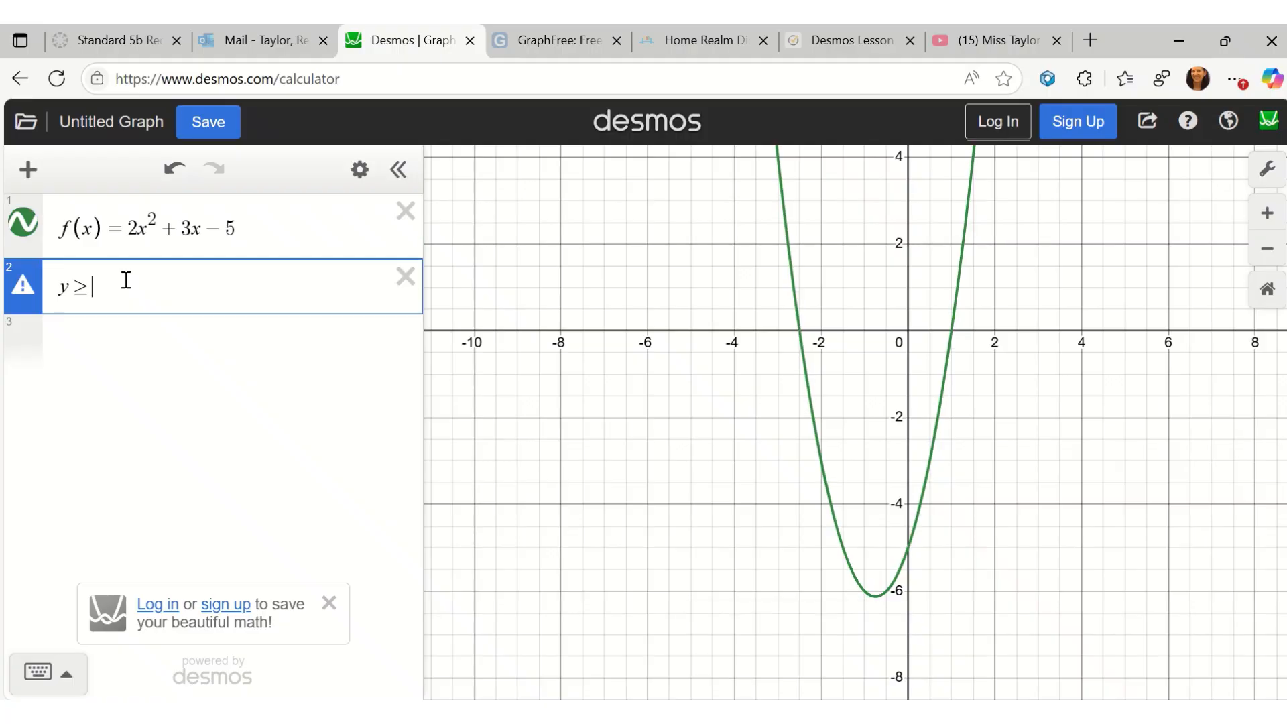
pyautogui.write('-6.125')
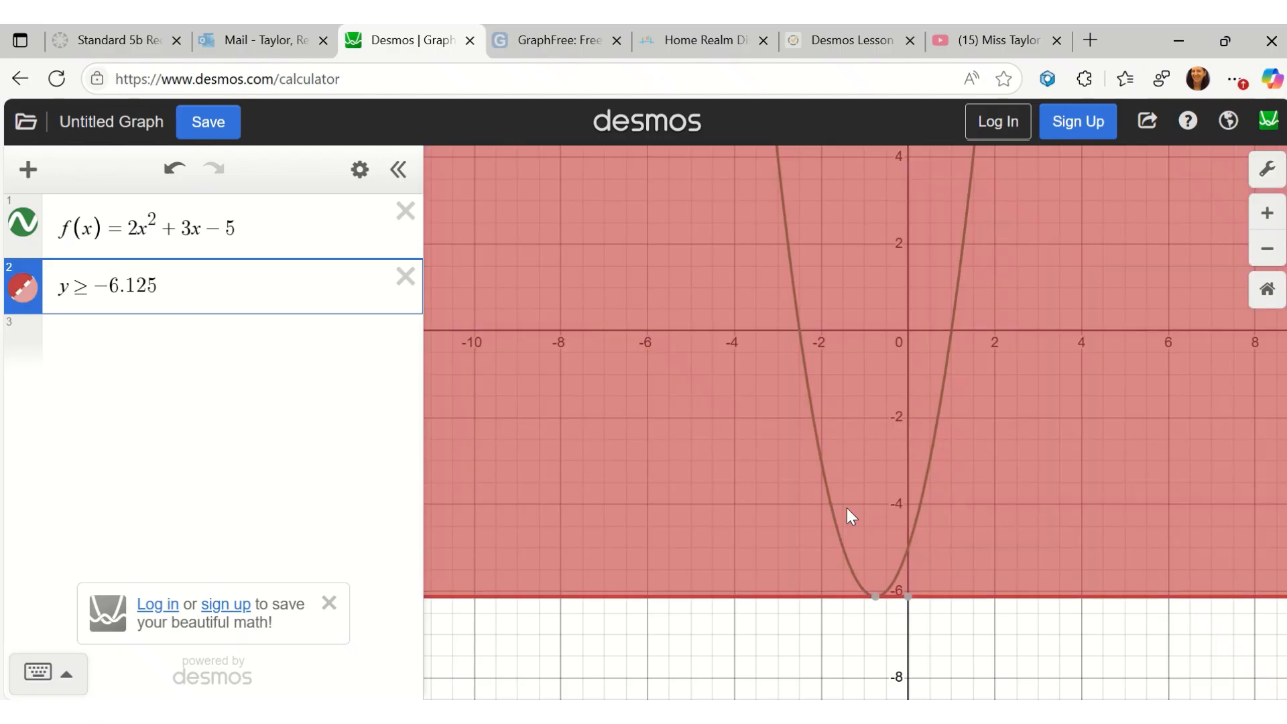
# Step: Show the coordinates where the boundary line touches the parabola, and switch to the Lesson 2 presentation in PowerPoint
pyautogui.click(875, 596)
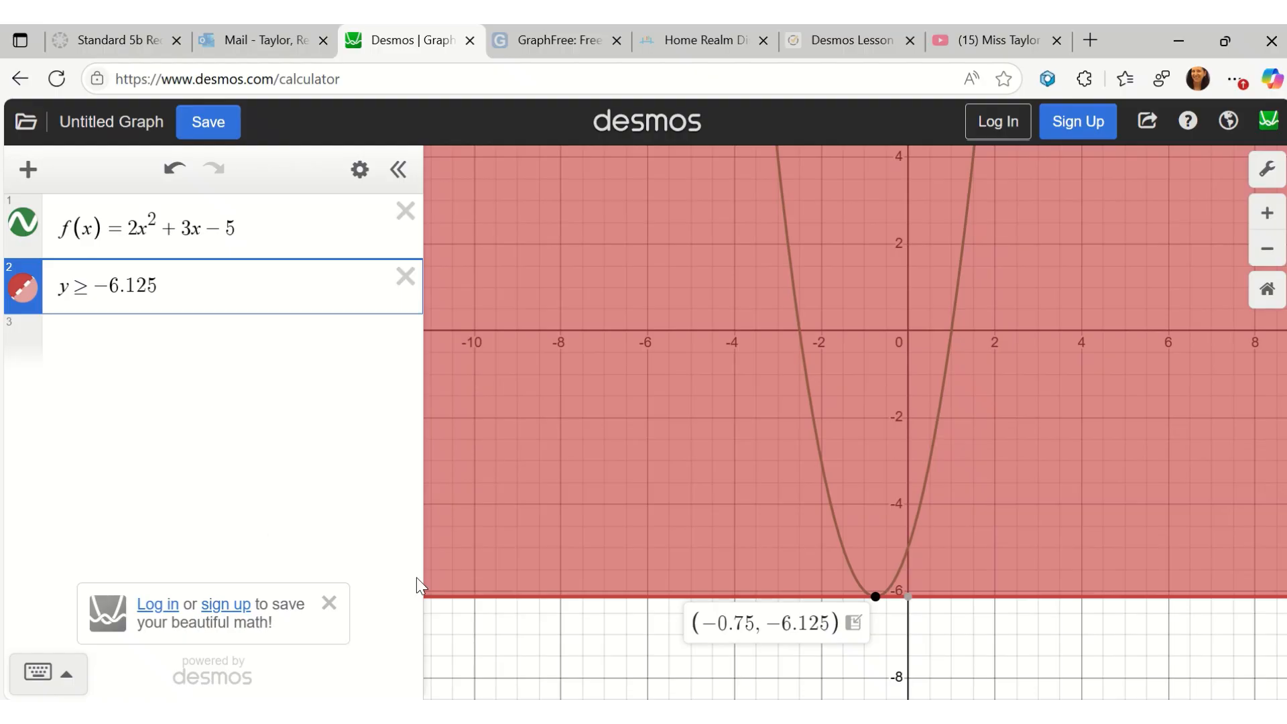
pyautogui.click(757, 715)
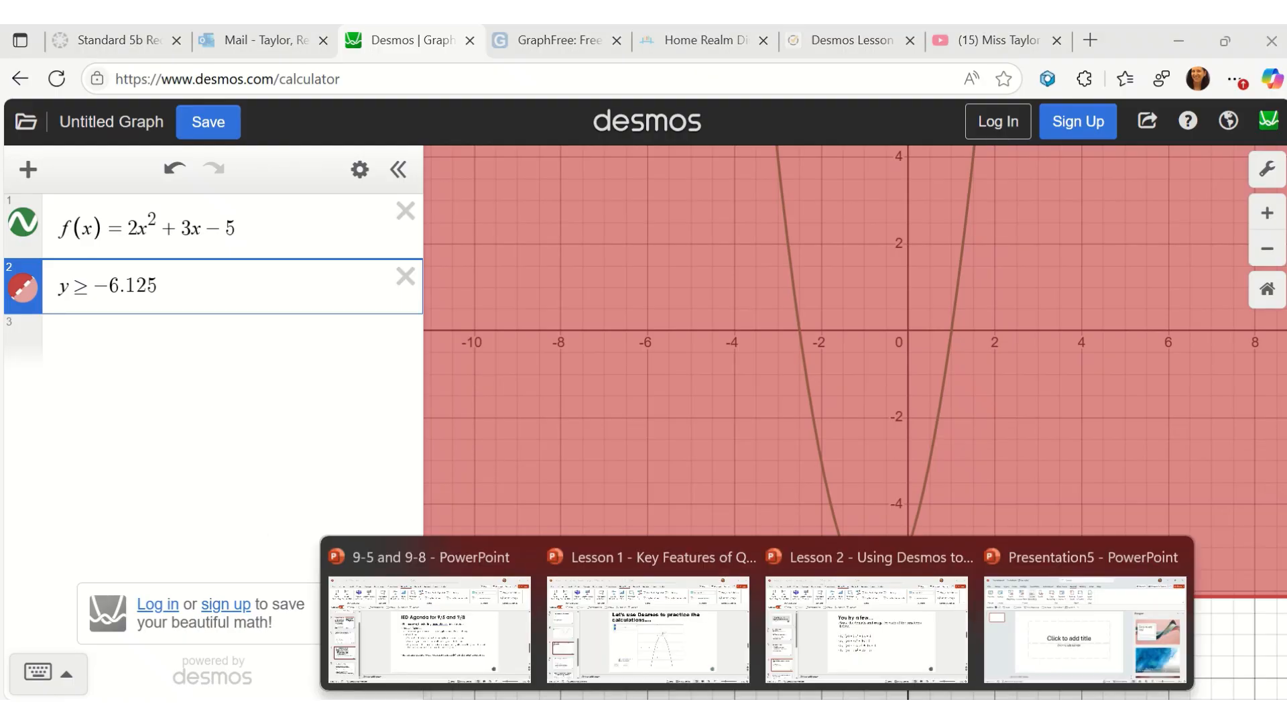
pyautogui.click(770, 674)
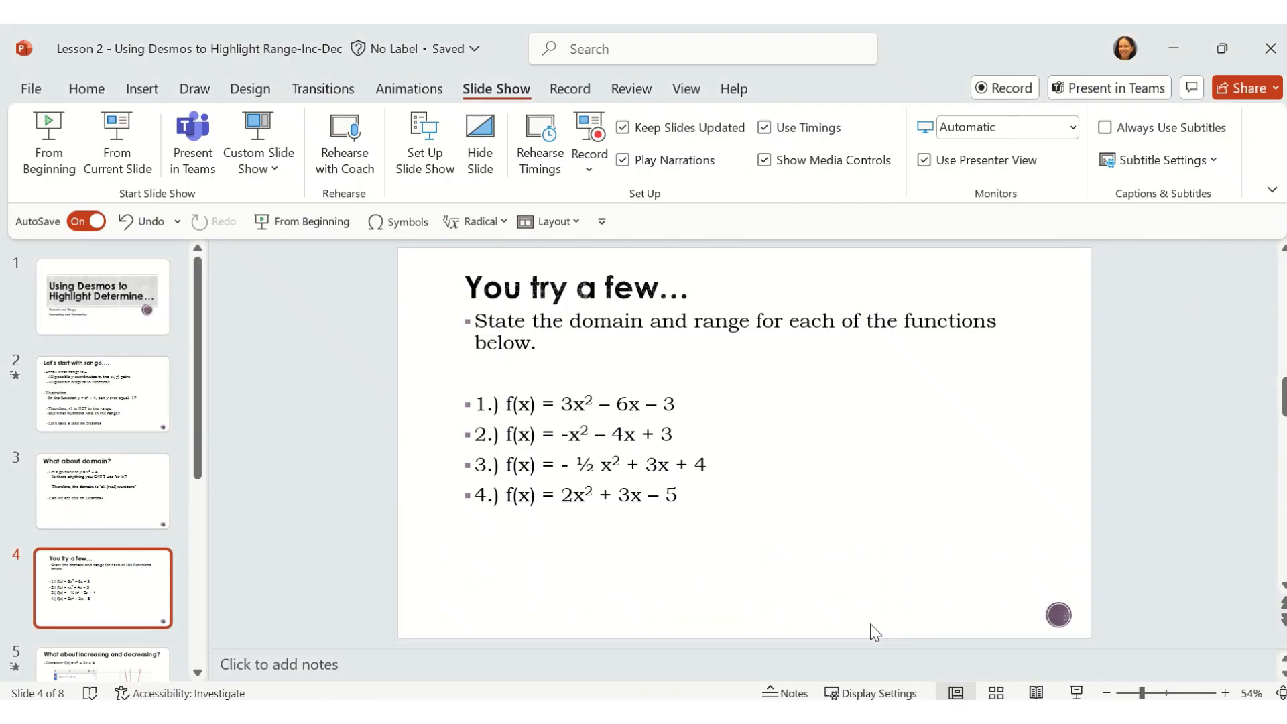